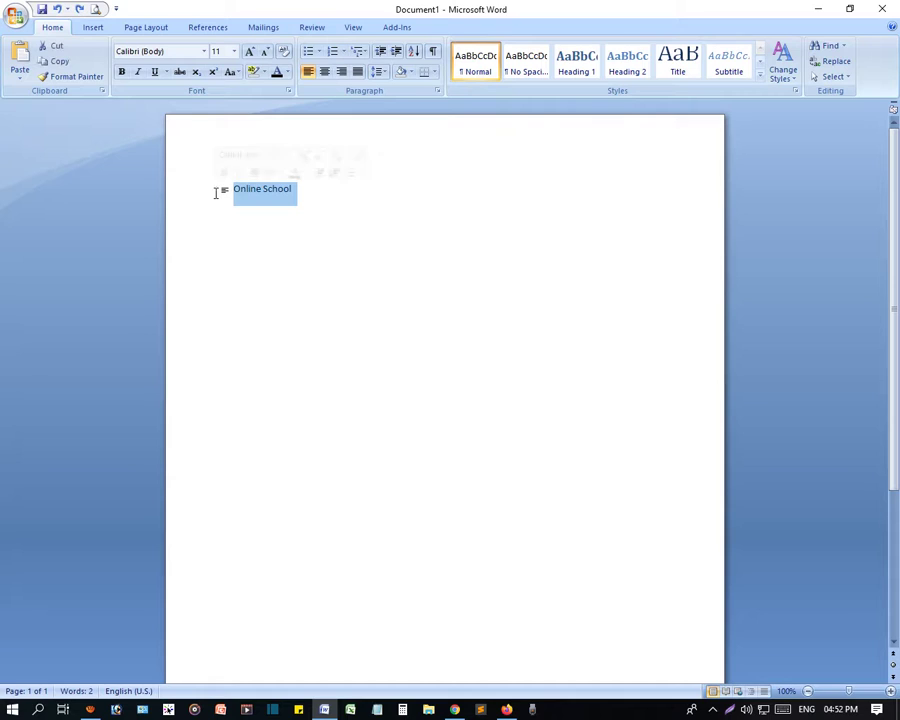
Step: Enter "Online School" and paste copies of it below to make nine identical lines
type("Online School")
key("ctrl+v")
key("ctrl+v")
key("ctrl+v")
key("ctrl+v")
key("ctrl+v")
key("ctrl+v")
key("ctrl+v")
key("ctrl+v")
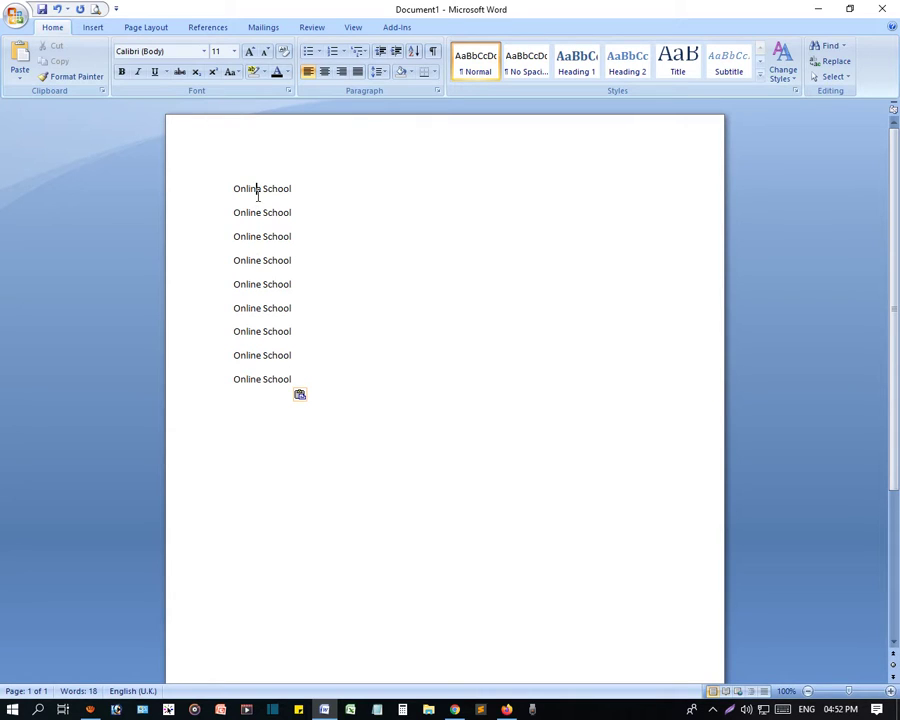
Step: Select all nine "Online School" lines and set their line spacing to 1.5
left_click_drag(301, 378, 234, 199)
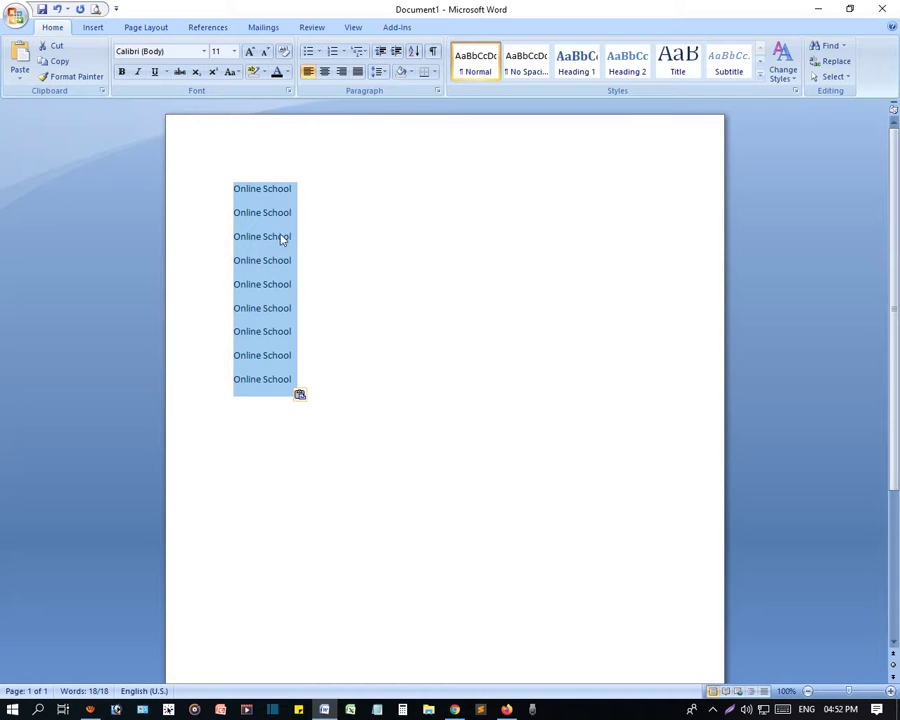
left_click(300, 357)
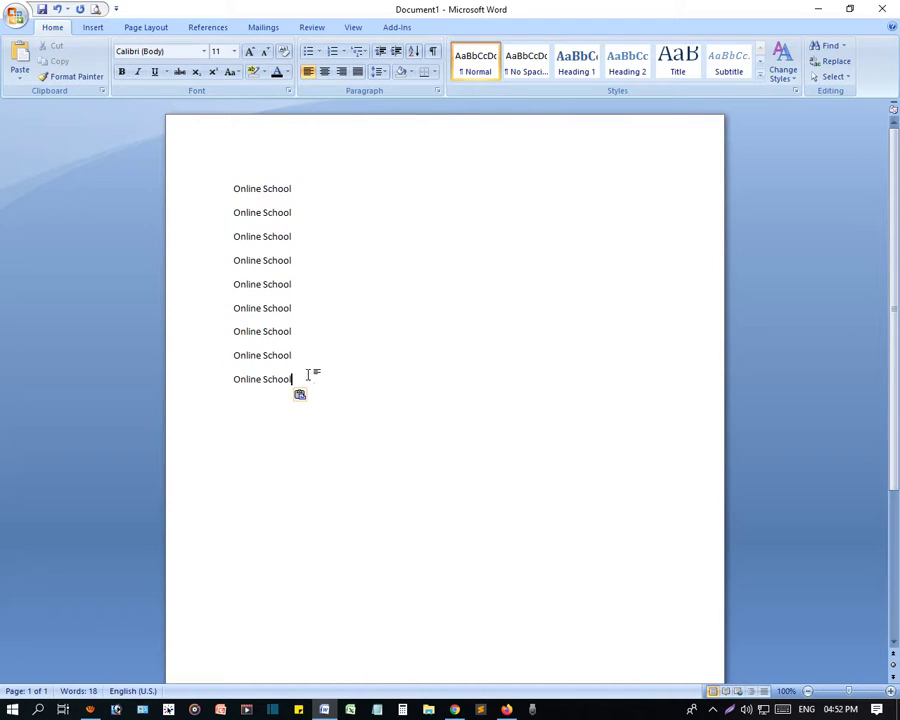
left_click_drag(308, 374, 225, 197)
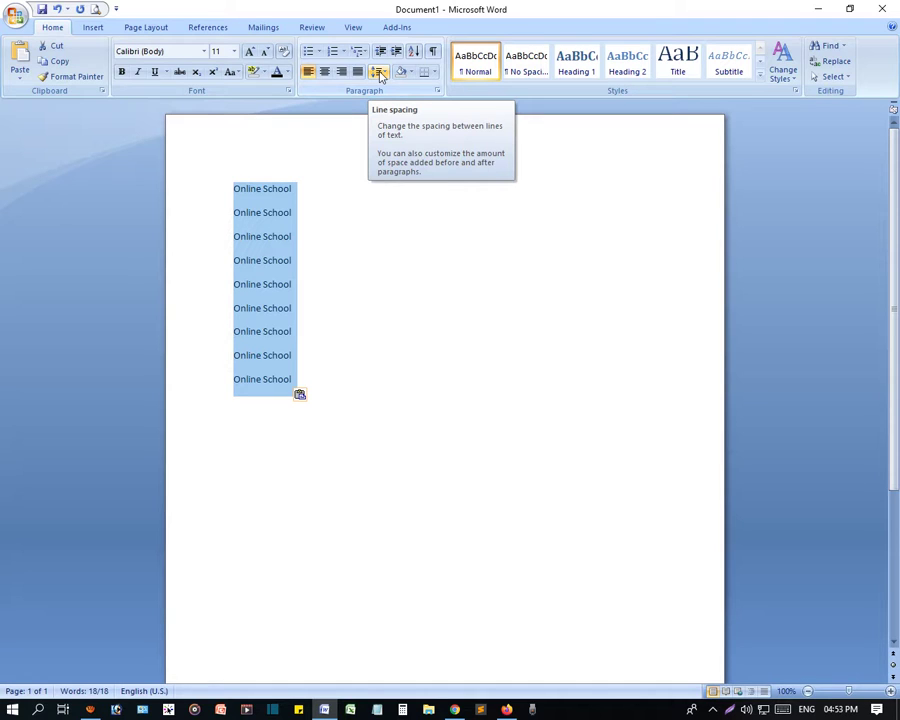
left_click(380, 72)
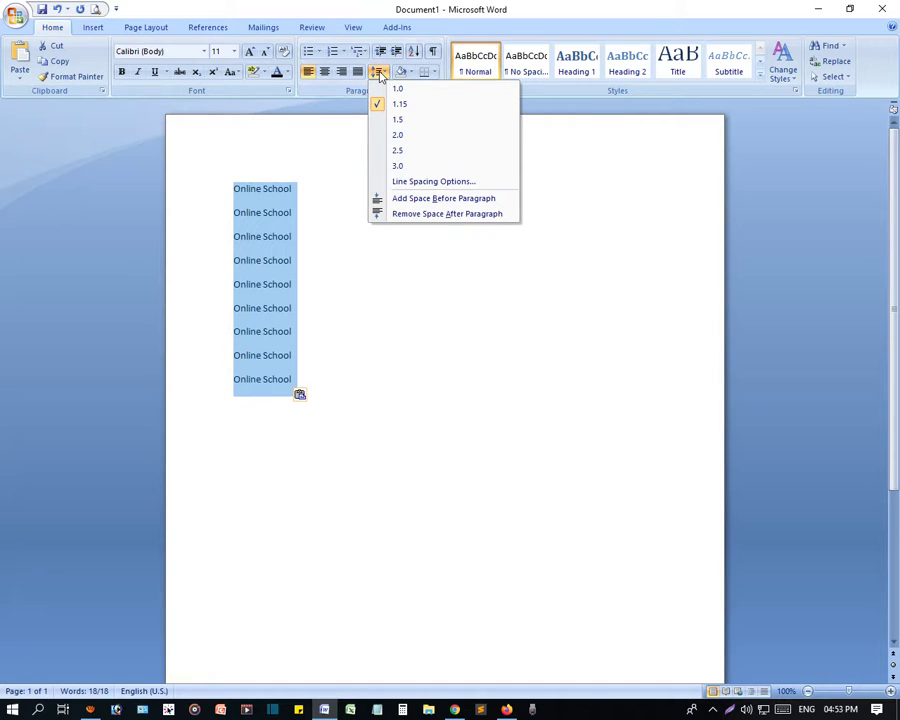
left_click(406, 126)
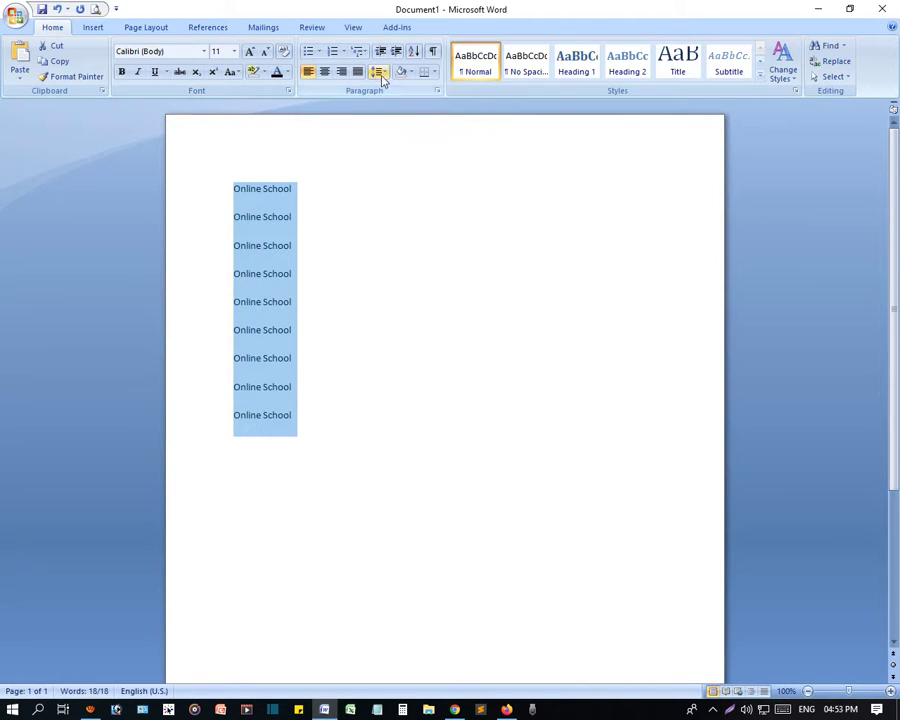
Step: Set the selected lines' spacing to 3.0 and look at the detailed line spacing options without changing them
left_click(380, 72)
left_click(401, 165)
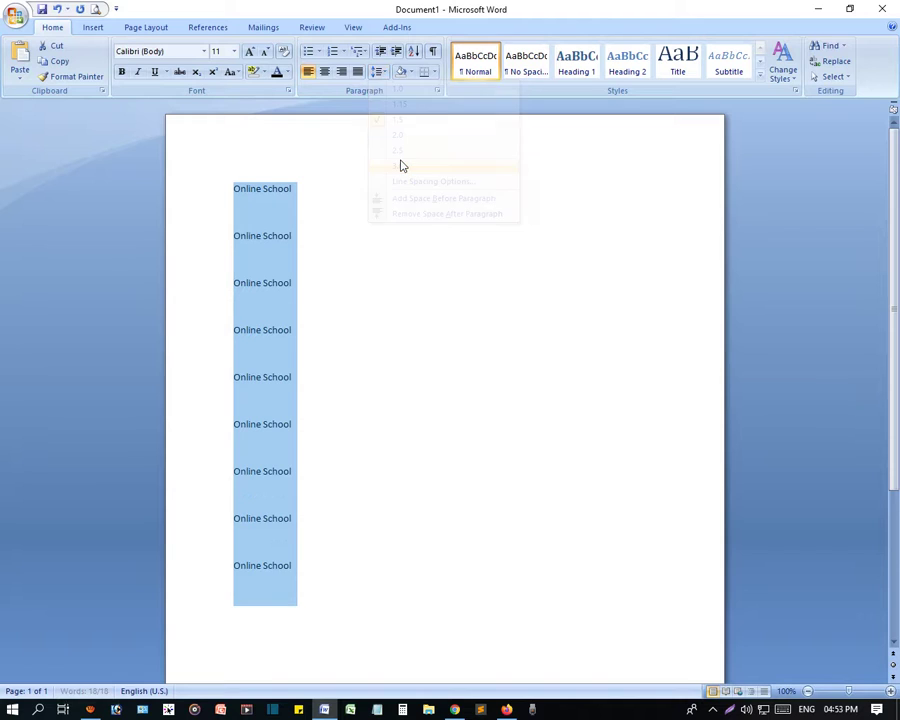
left_click(380, 73)
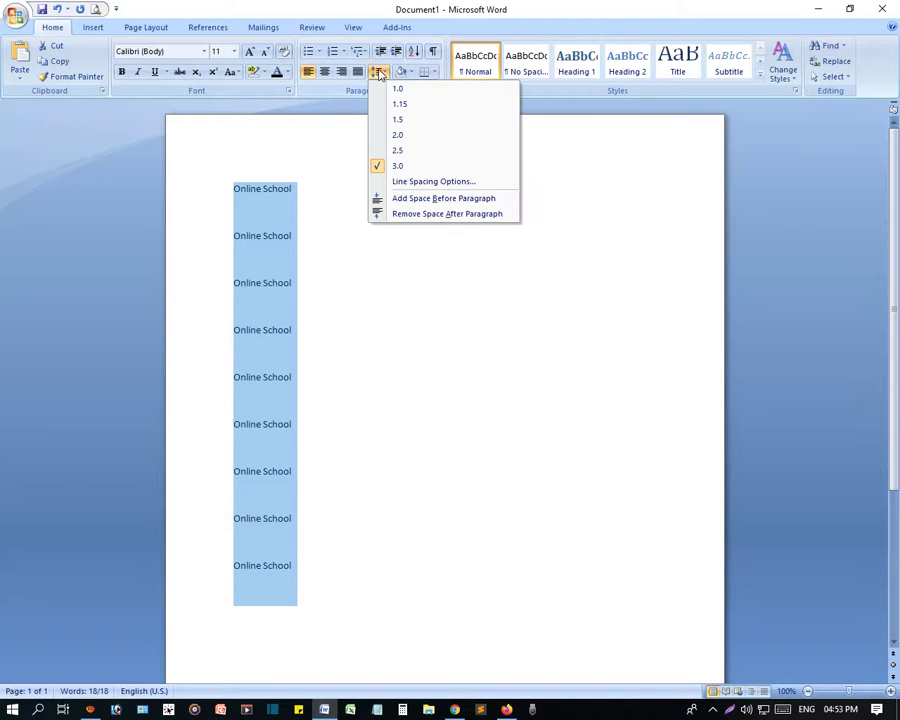
left_click(417, 183)
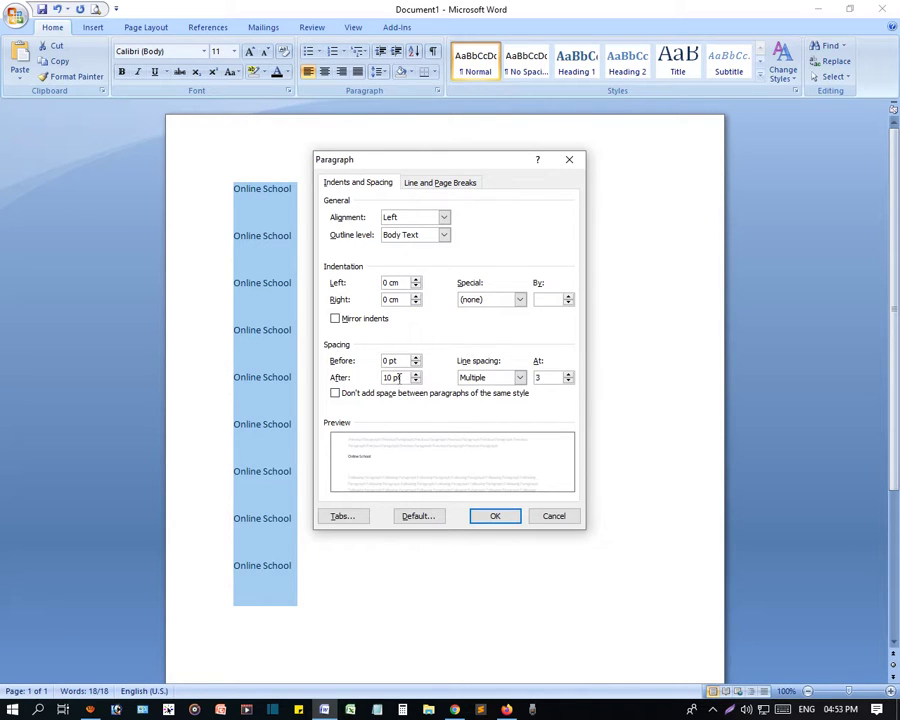
left_click(551, 516)
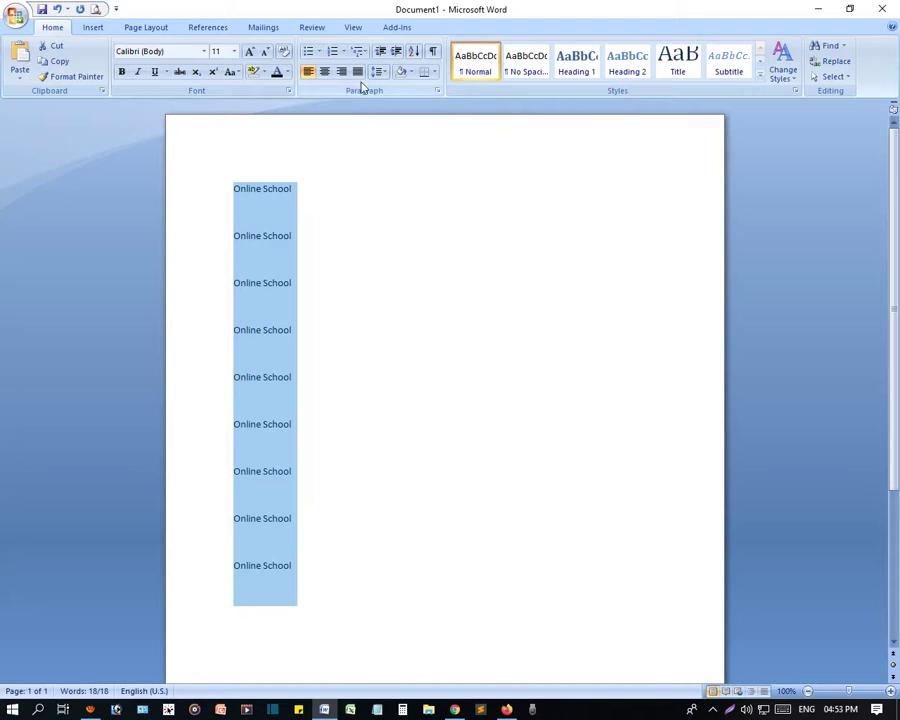
Step: Set the line spacing of the selected "Online School" lines to 1.0
left_click(380, 74)
left_click(398, 90)
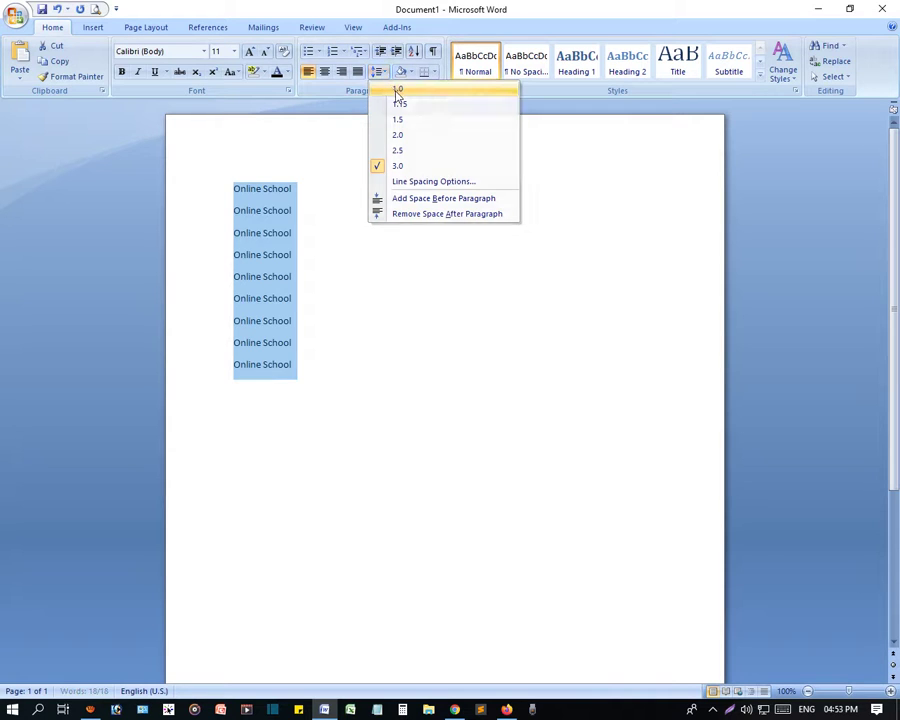
left_click(398, 90)
Step: Try a custom multiple line spacing of 0 on the selected lines, and apply a small fractional value instead
left_click(379, 72)
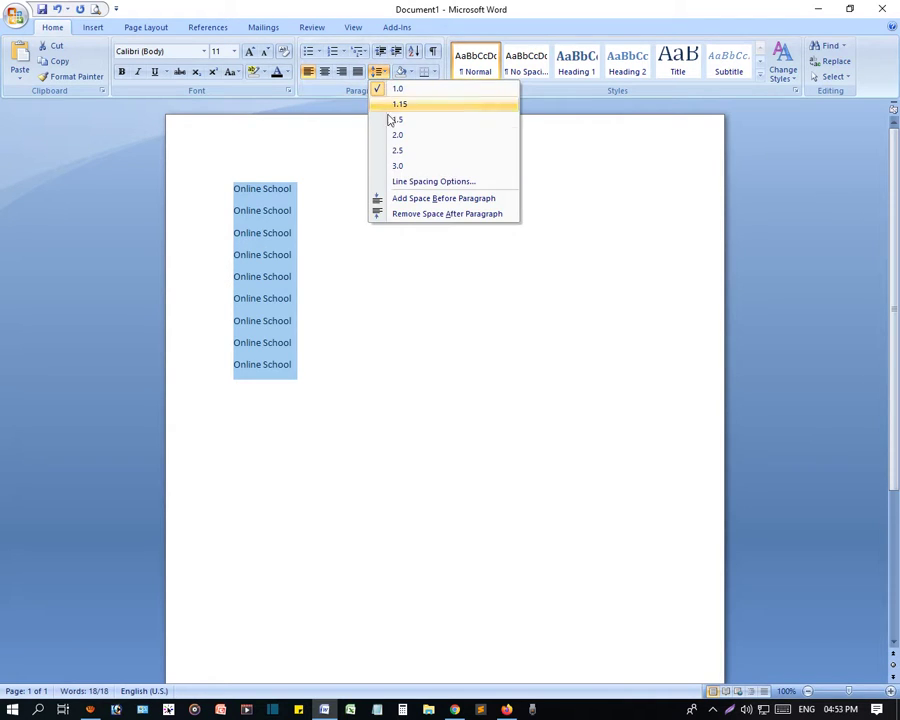
left_click(412, 182)
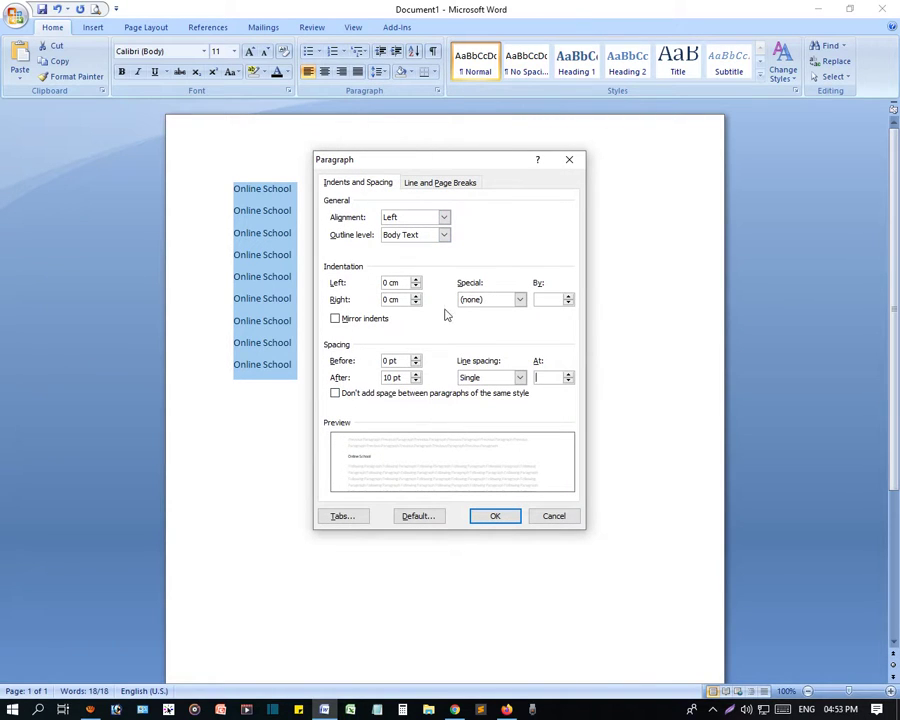
type("0")
left_click(495, 516)
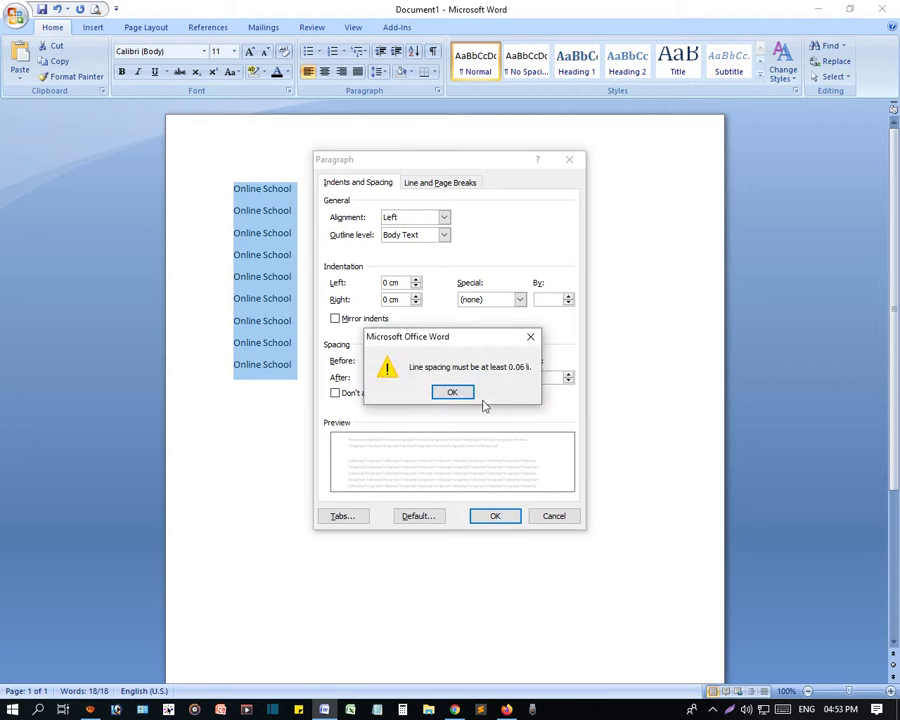
left_click(452, 393)
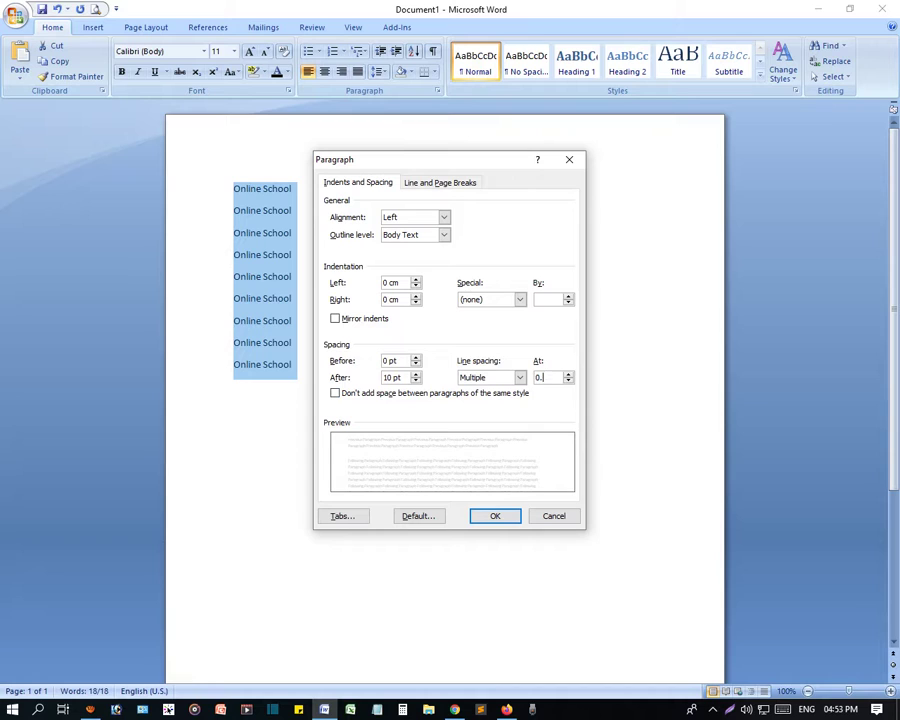
left_click(500, 513)
left_click(338, 292)
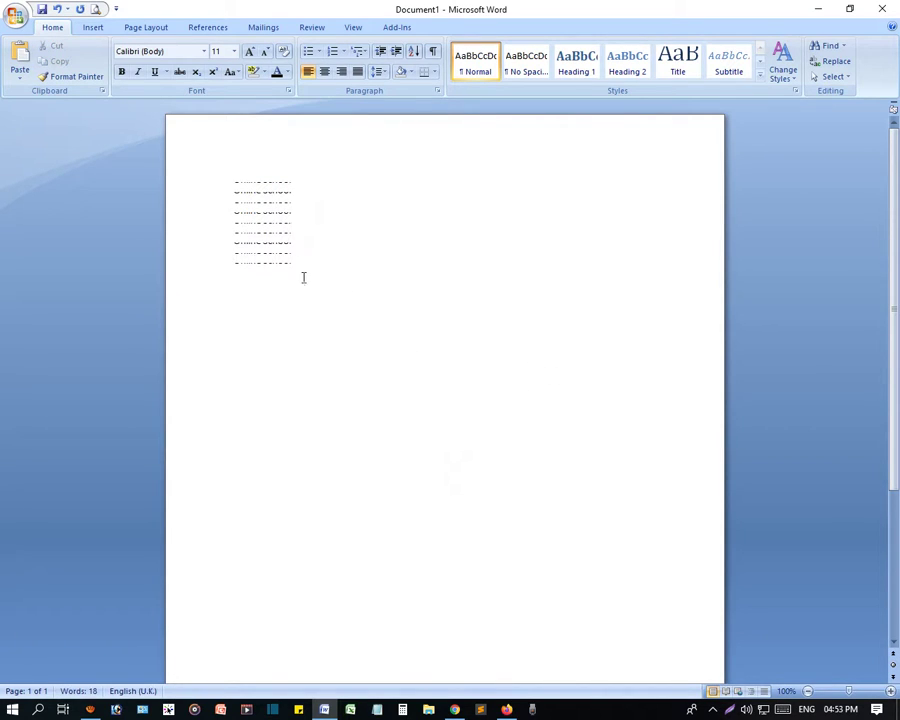
Step: Undo the custom line spacing applied to the "Online School" lines
left_click_drag(303, 275, 227, 185)
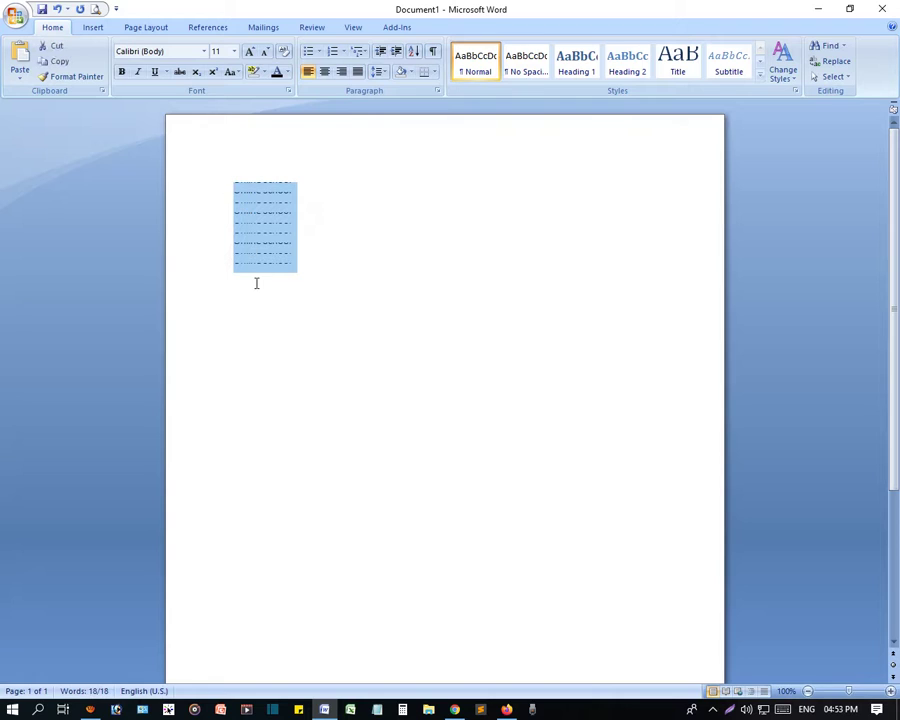
key("ctrl+z")
left_click(315, 351)
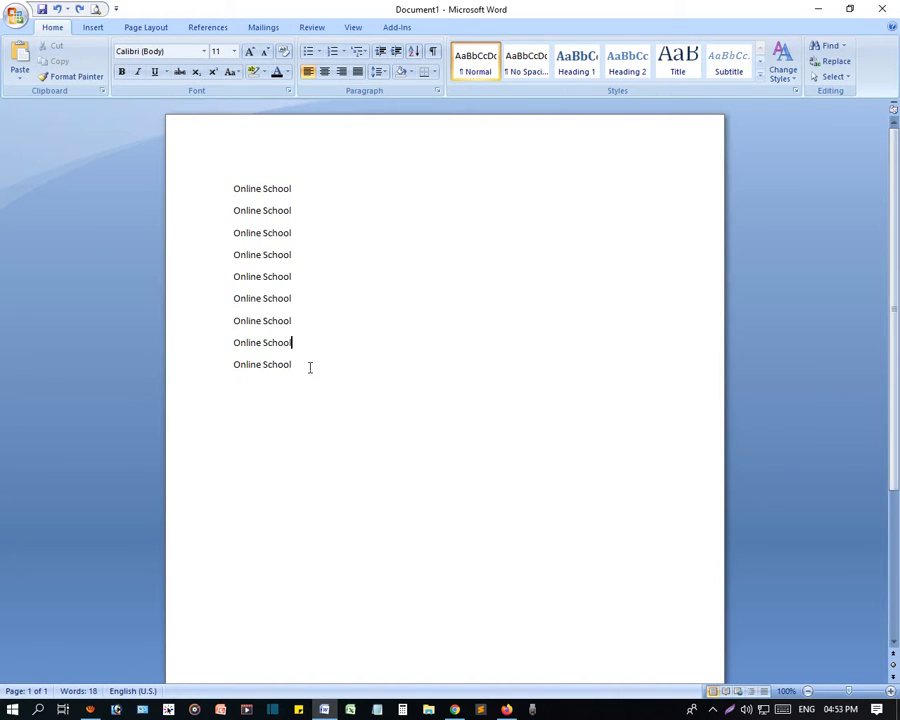
Step: Select all the lines and review the line spacing choices, including adding space before the paragraph, without applying any
left_click_drag(309, 365, 222, 192)
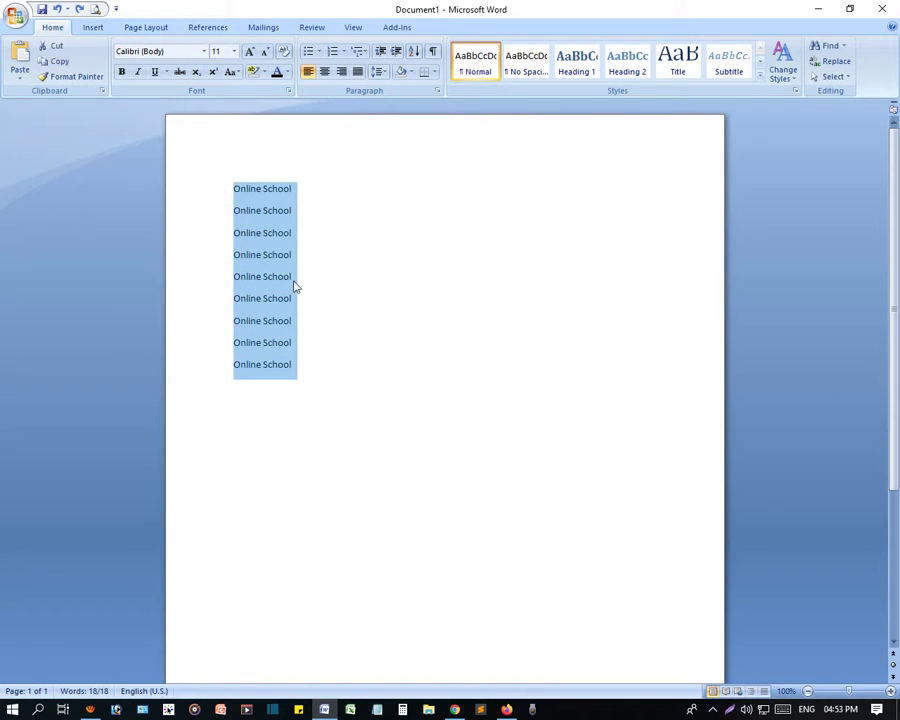
left_click_drag(317, 364, 225, 193)
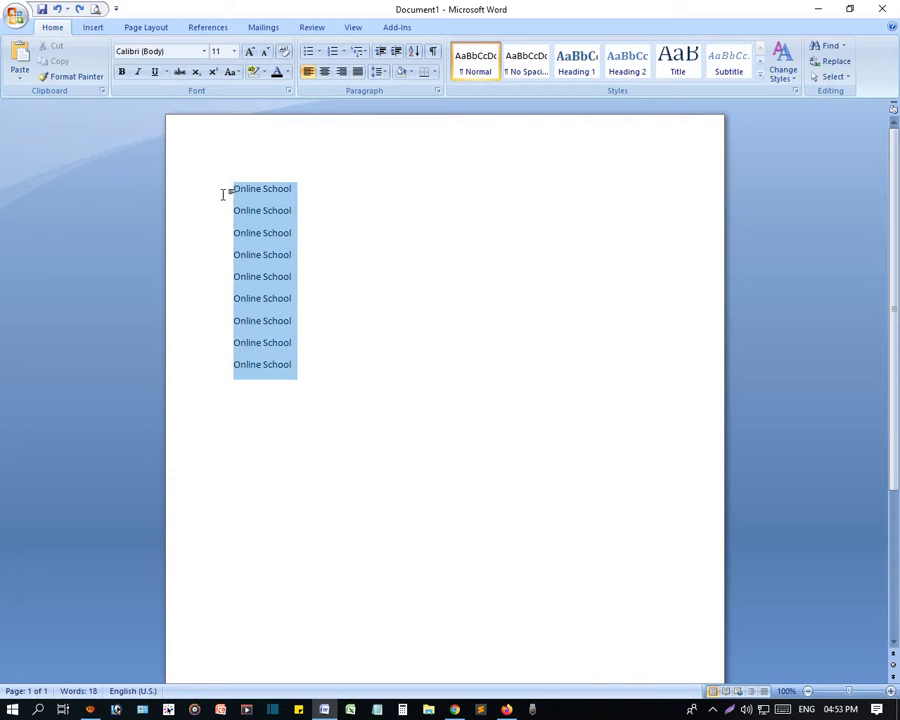
left_click(378, 72)
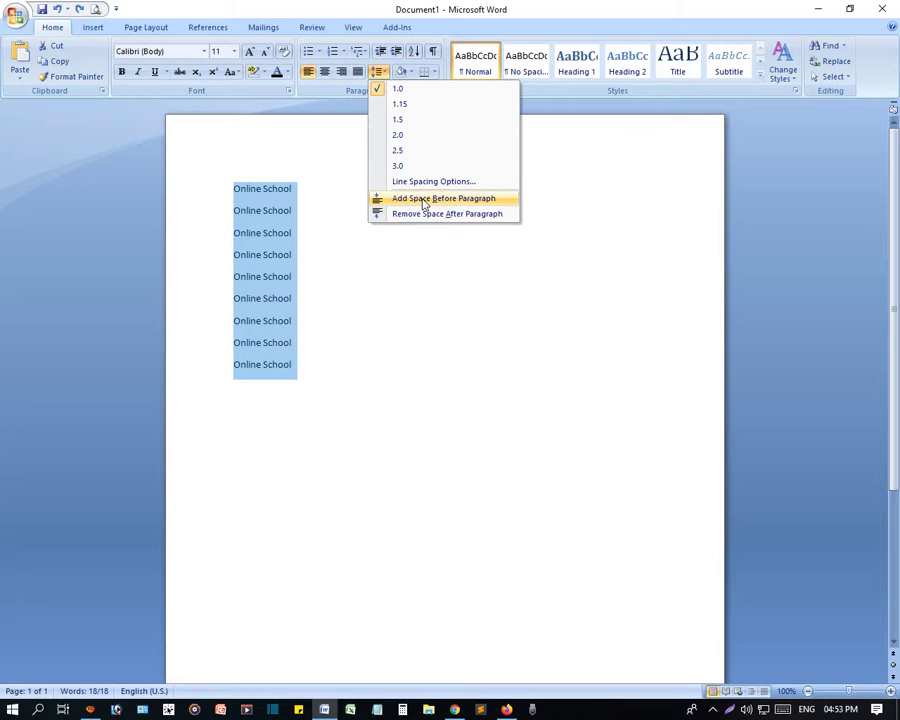
left_click(330, 322)
left_click(319, 376)
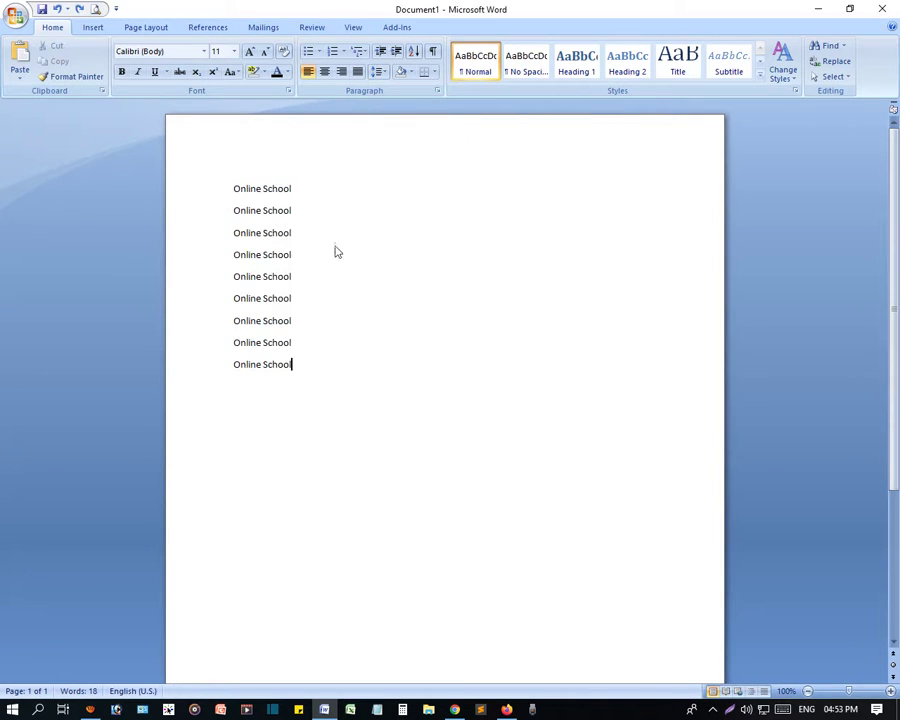
Step: Increase the indent of the first "Online School" line by two levels
left_click_drag(331, 193, 228, 186)
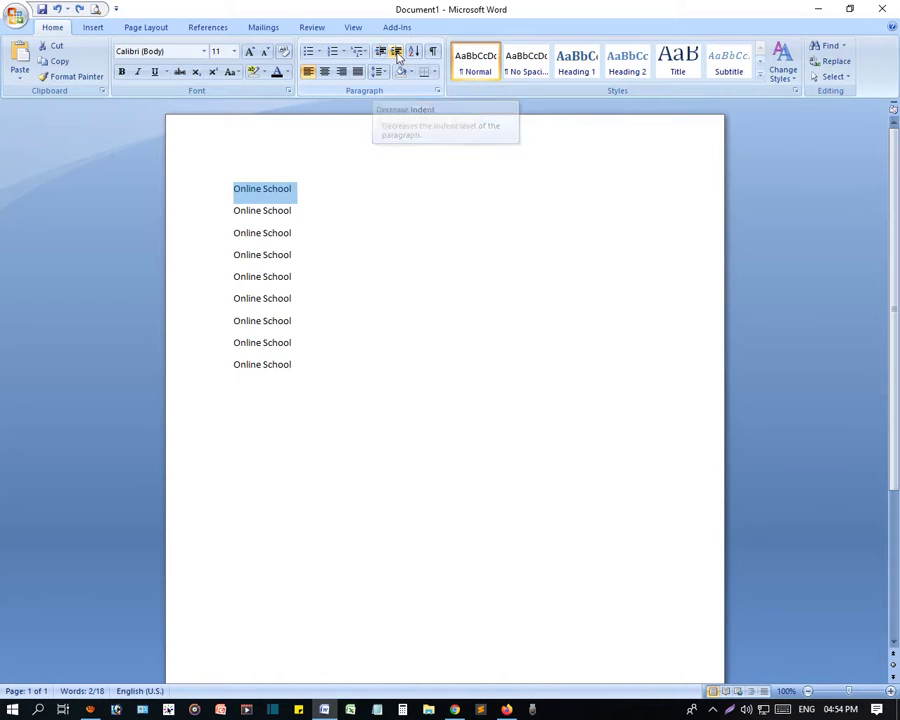
left_click(397, 52)
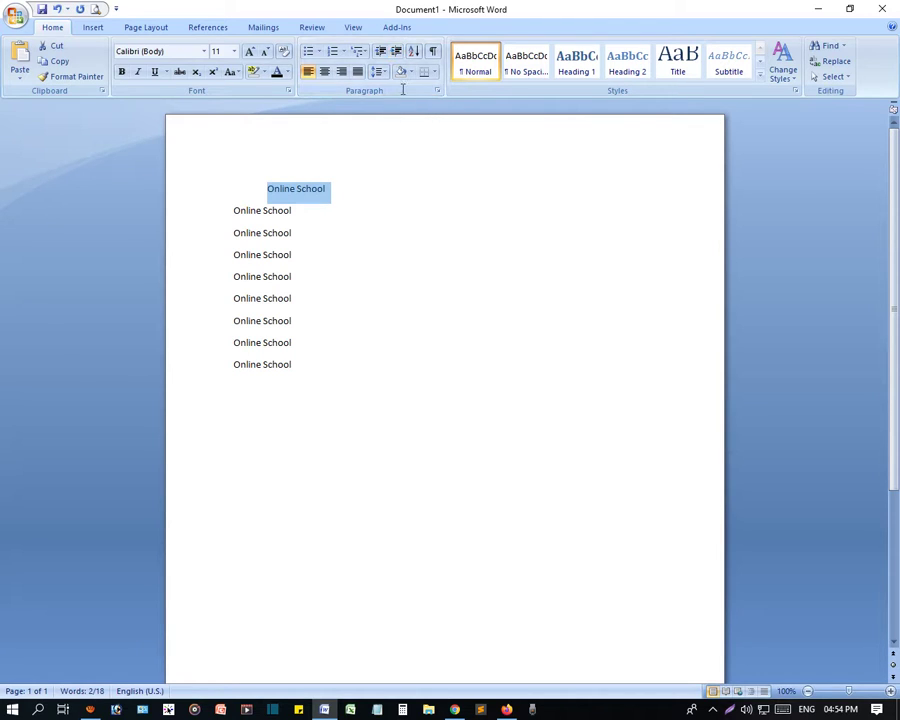
left_click(348, 189)
left_click_drag(348, 189, 262, 188)
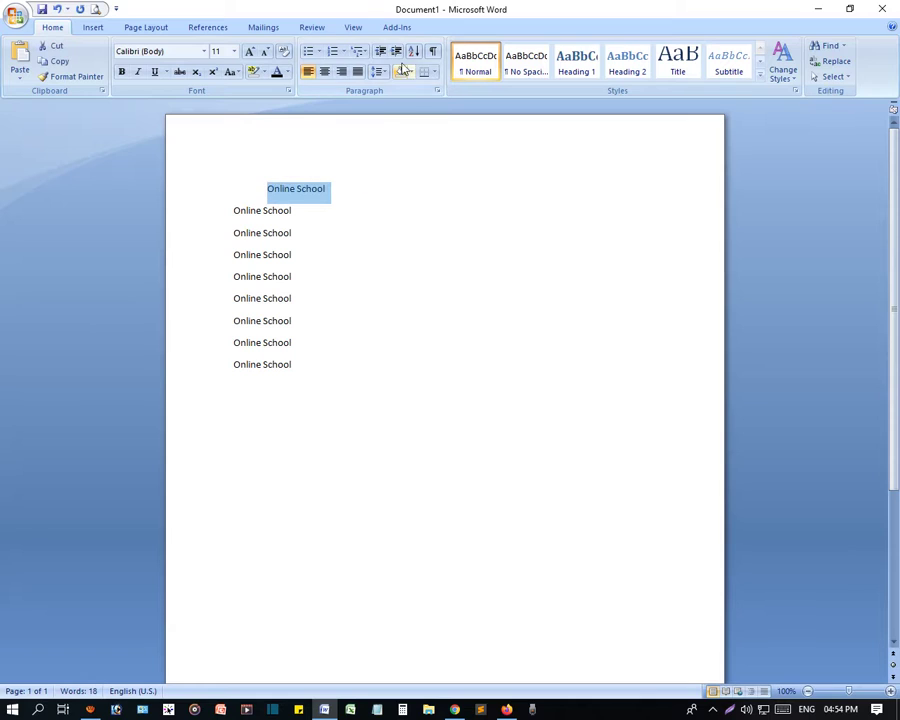
left_click(396, 52)
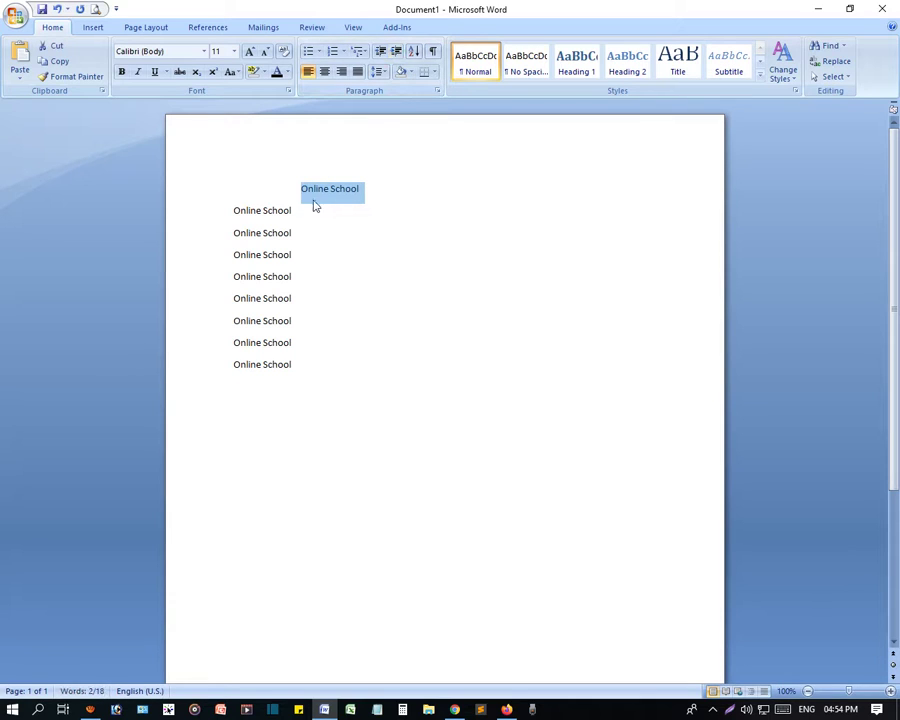
Step: Remove both indent levels from the first line, and increase and decrease its indent once more
left_click(380, 52)
left_click(380, 52)
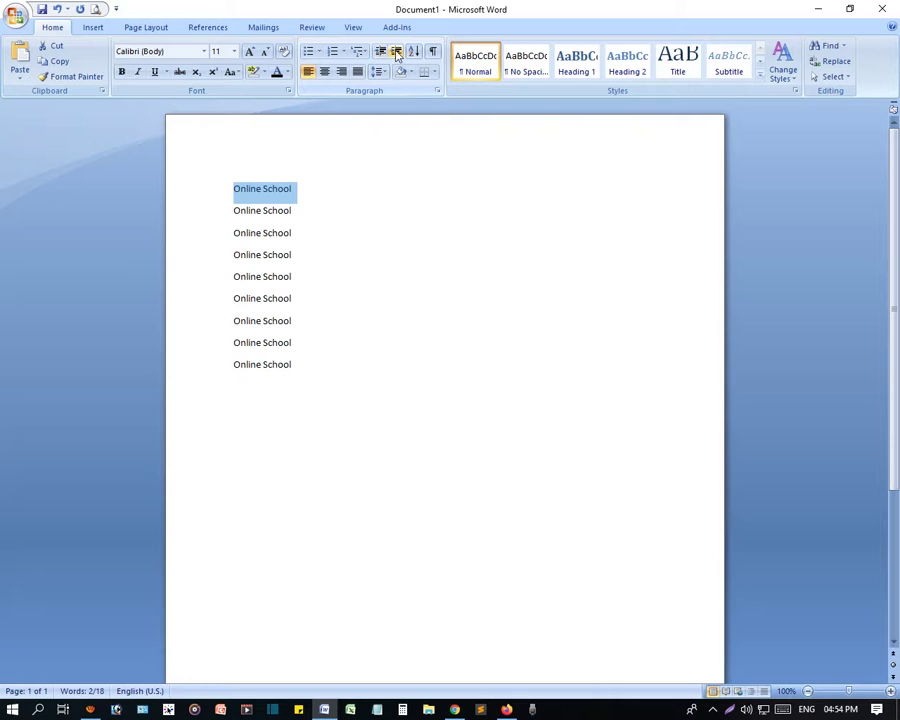
left_click(396, 53)
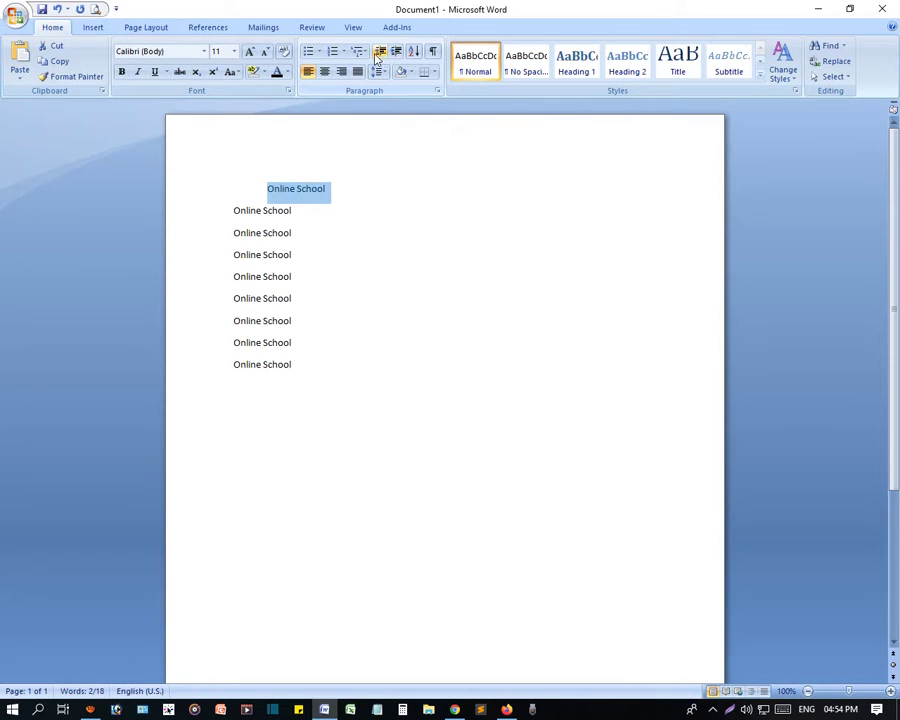
left_click(379, 54)
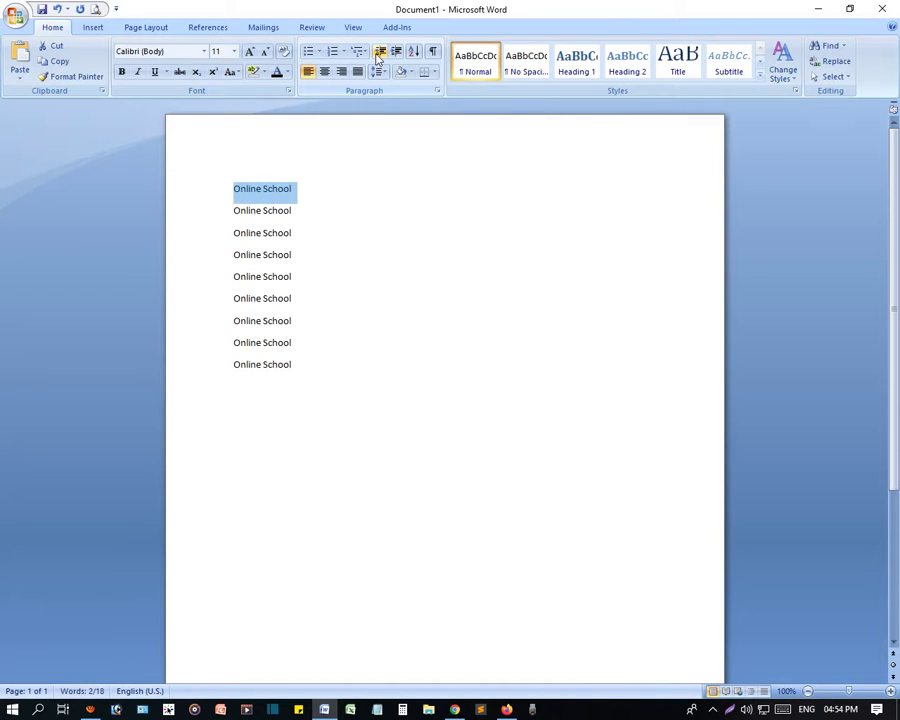
left_click(325, 213)
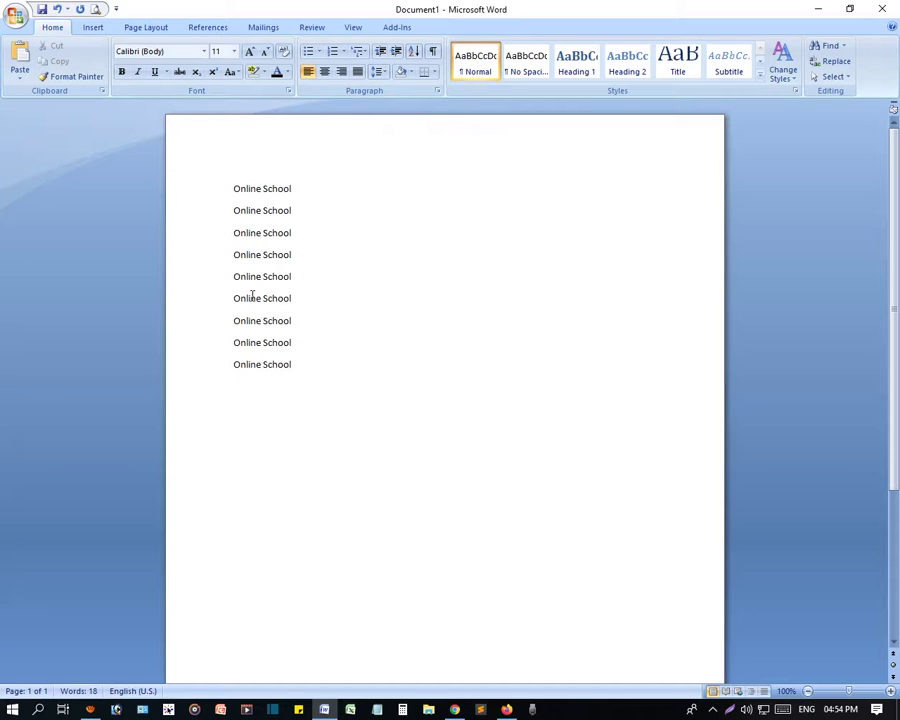
Step: Examine the Sort Text options for all nine lines and close them without sorting
left_click_drag(298, 359, 235, 186)
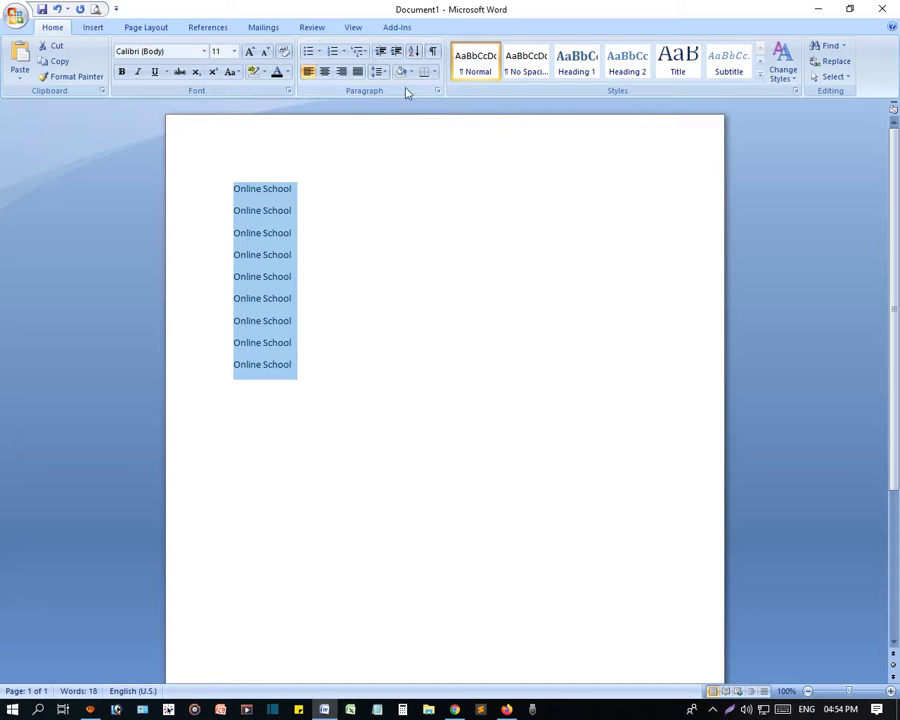
left_click(414, 57)
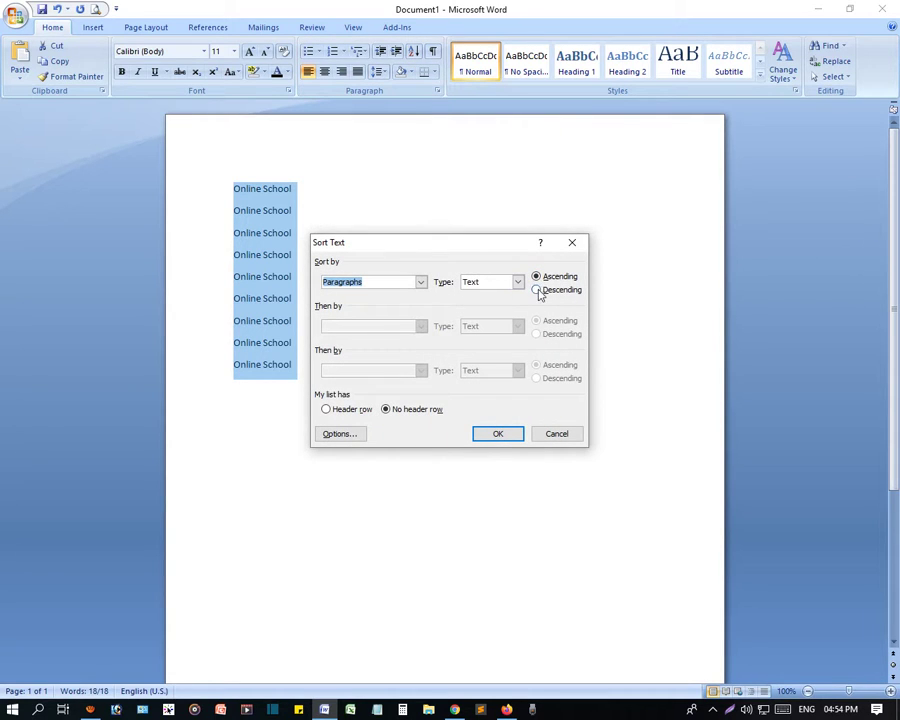
left_click(540, 434)
left_click(307, 299)
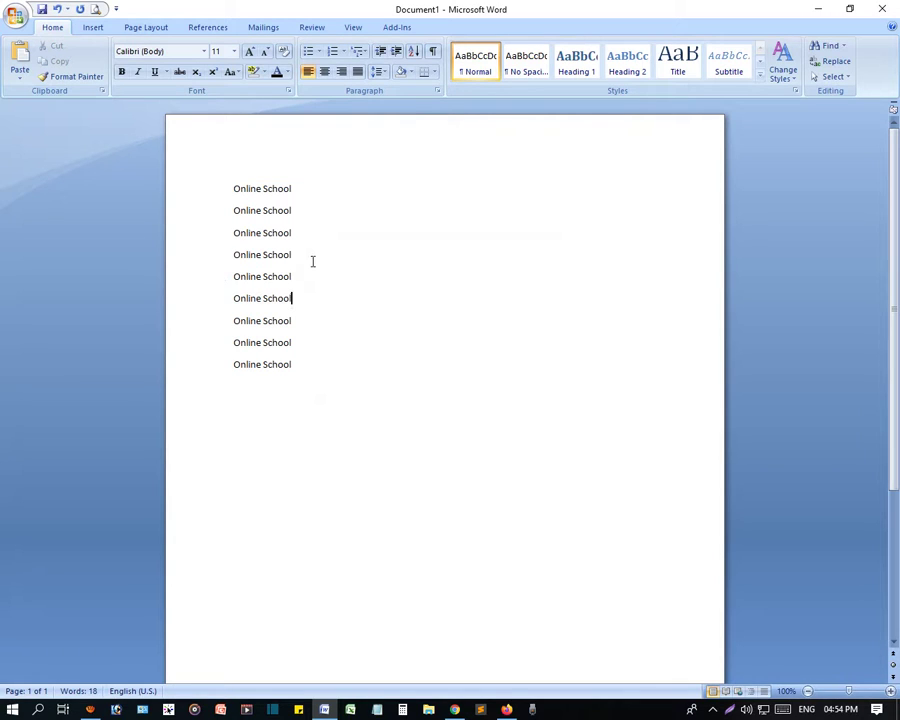
Step: Insert a new line reading "Welcome To" after the fourth "Online School" line
left_click(310, 257)
key("Return")
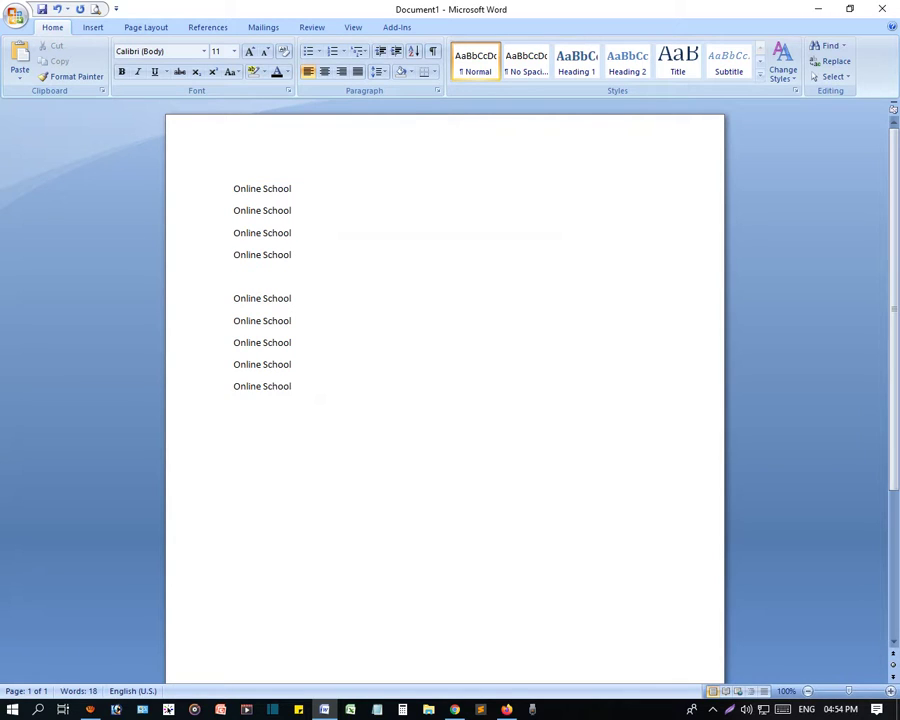
type("Welcome To")
Step: Copy the "Welcome To" line and paste it after the sixth "Online School" line, removing the extra blank line
left_click_drag(313, 271, 232, 275)
key("ctrl+c")
left_click(304, 320)
key("Return")
key("ctrl+v")
key("BackSpace")
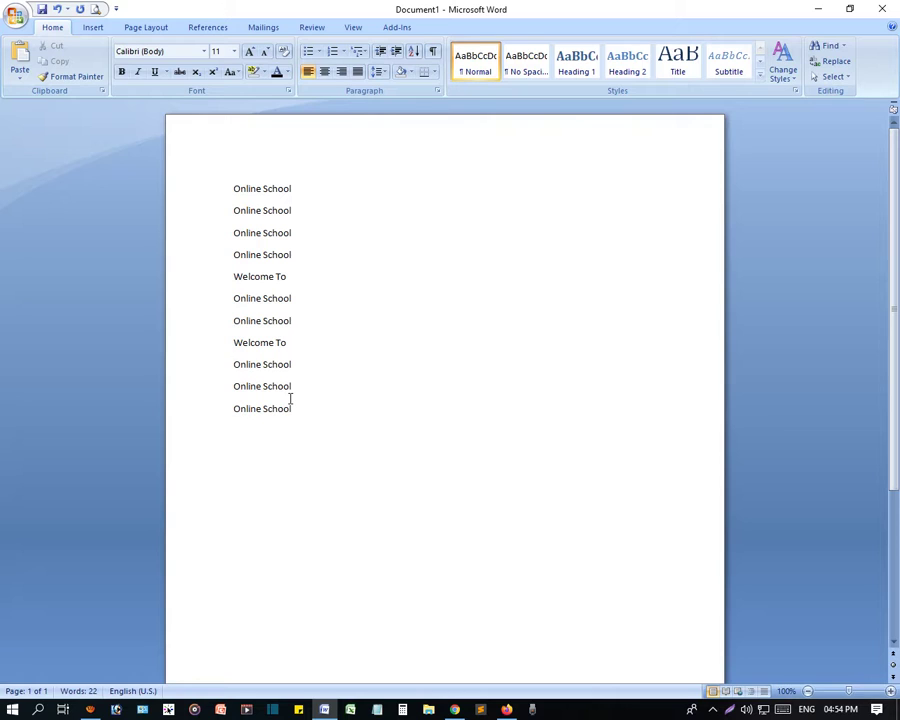
Step: Sort all eleven lines by paragraphs as text in ascending order, without a header row
left_click_drag(310, 420, 217, 185)
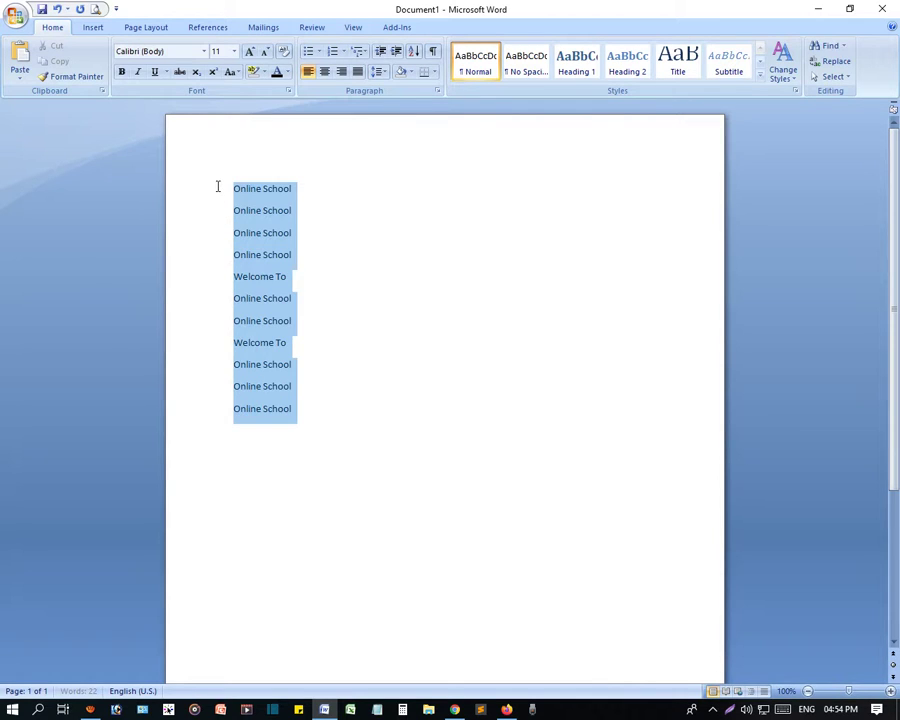
left_click(414, 52)
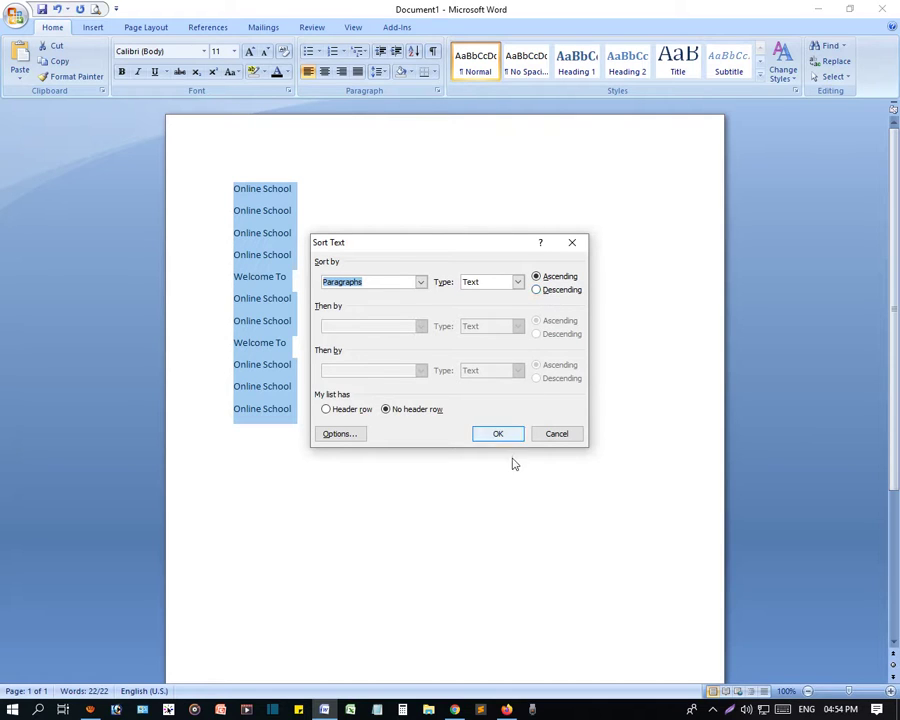
left_click(517, 282)
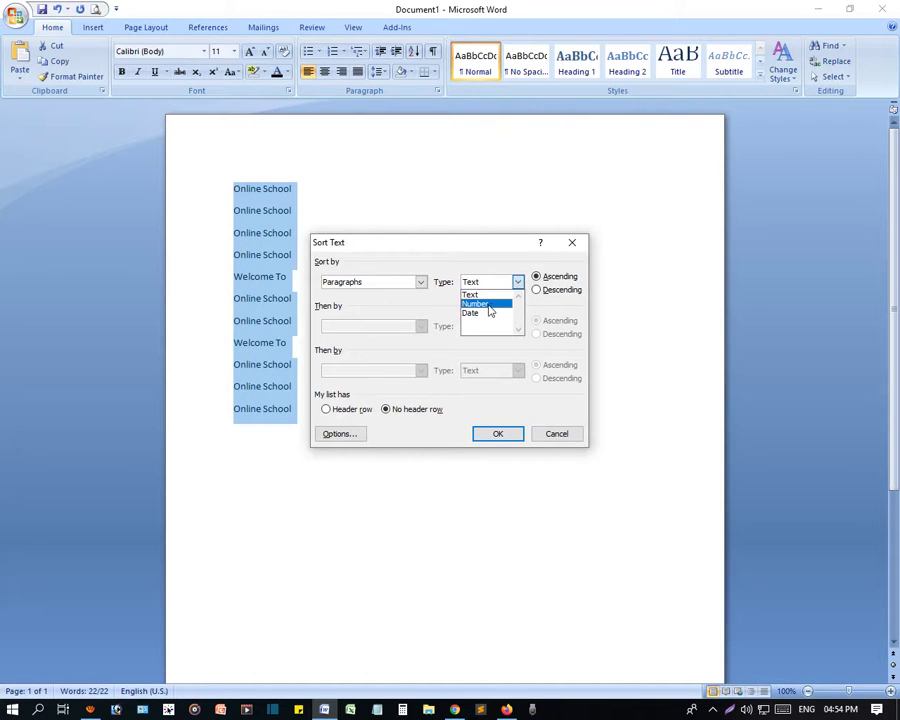
left_click(517, 284)
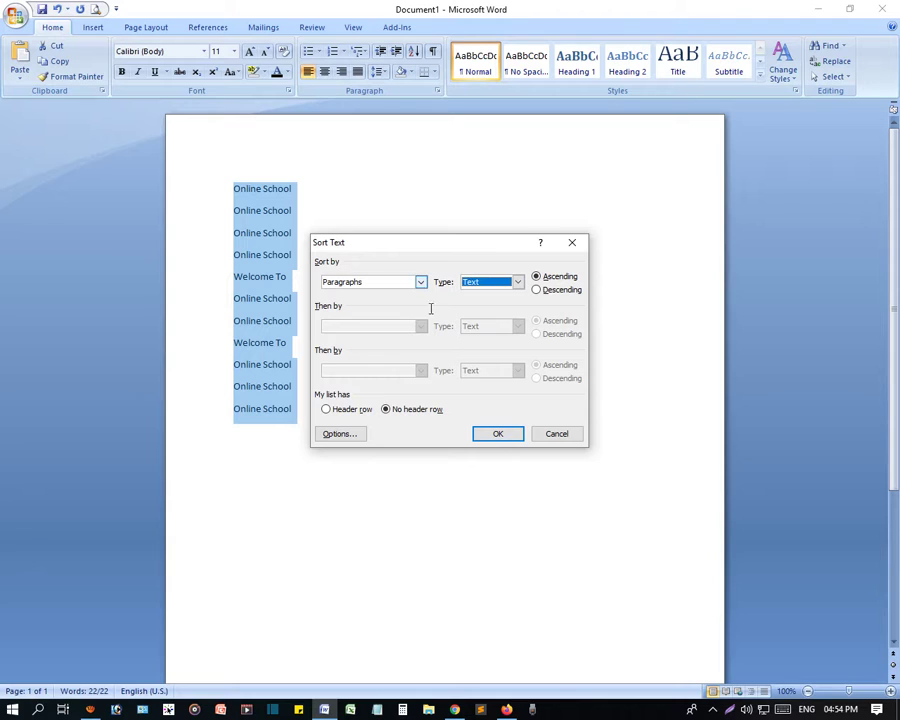
left_click(497, 434)
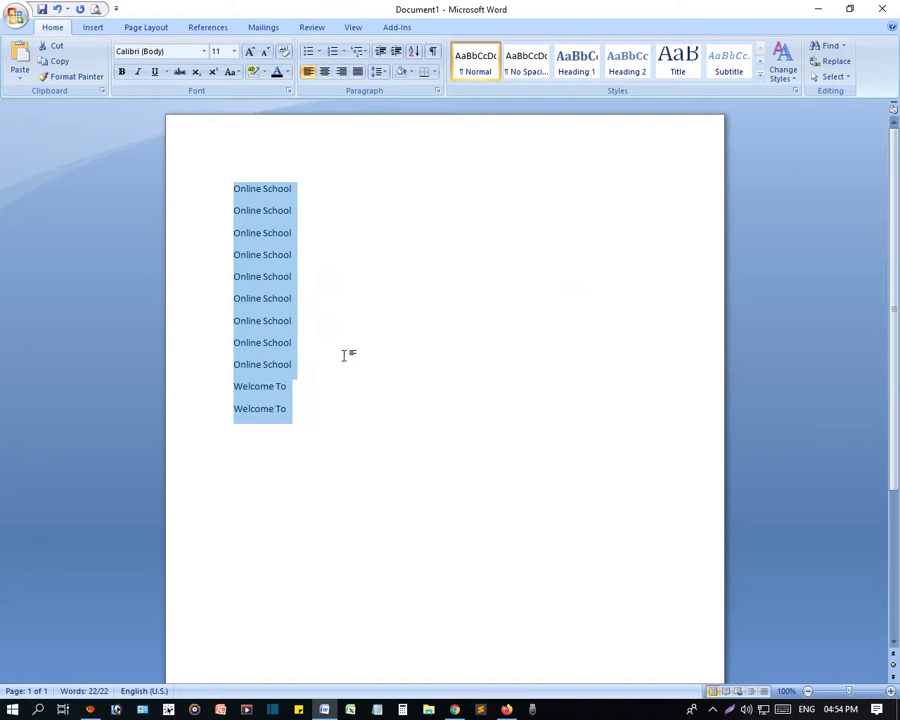
left_click(266, 195)
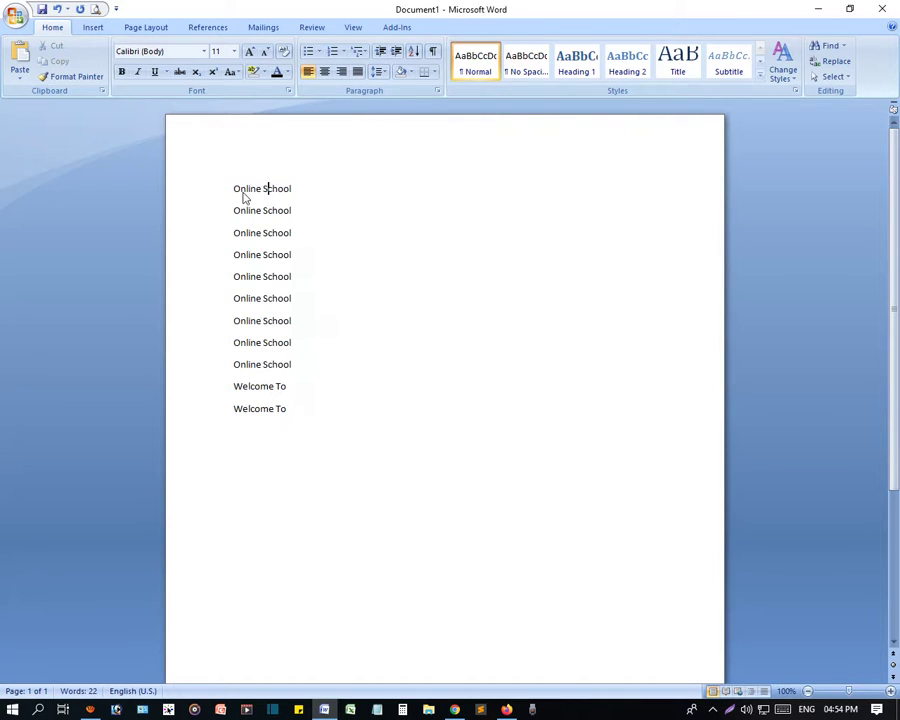
left_click_drag(235, 387, 289, 410)
left_click(248, 408)
double_click(235, 385)
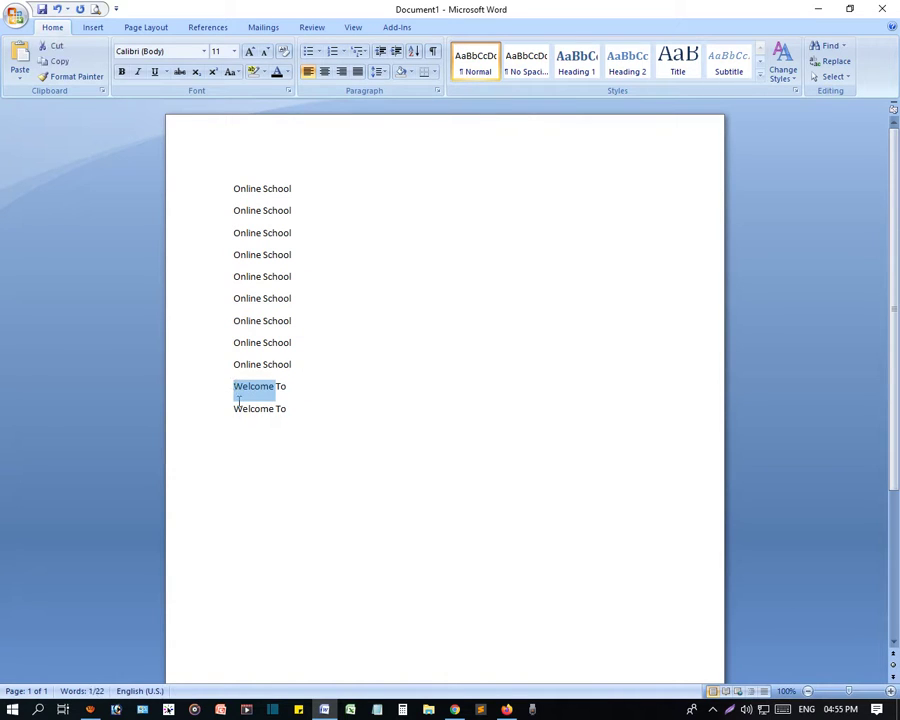
left_click(235, 386)
Step: Sort all eleven lines by paragraphs as text in descending order
left_click_drag(292, 408, 230, 184)
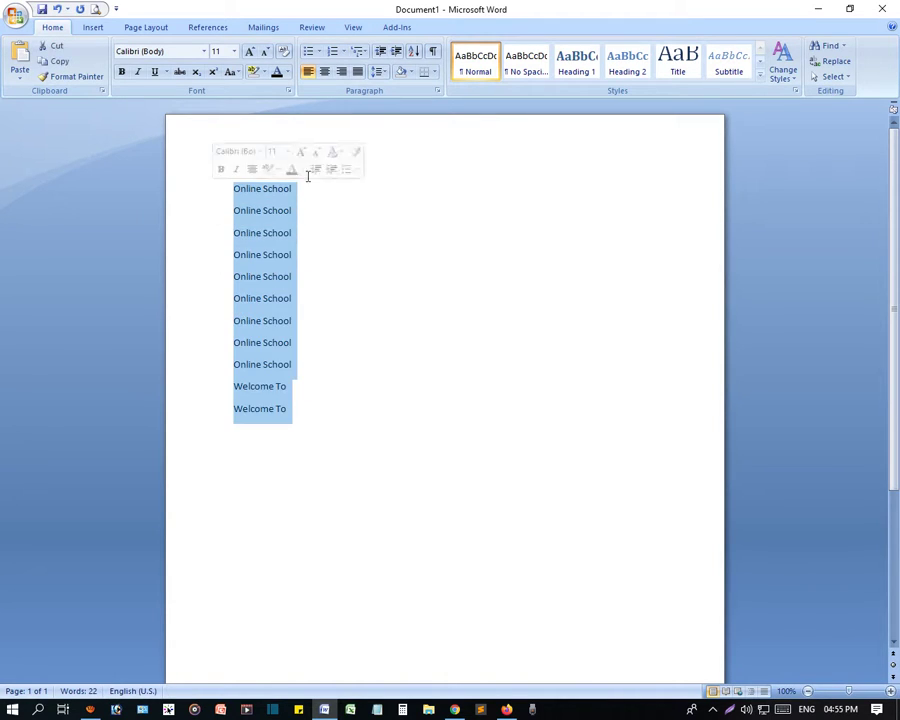
left_click(413, 51)
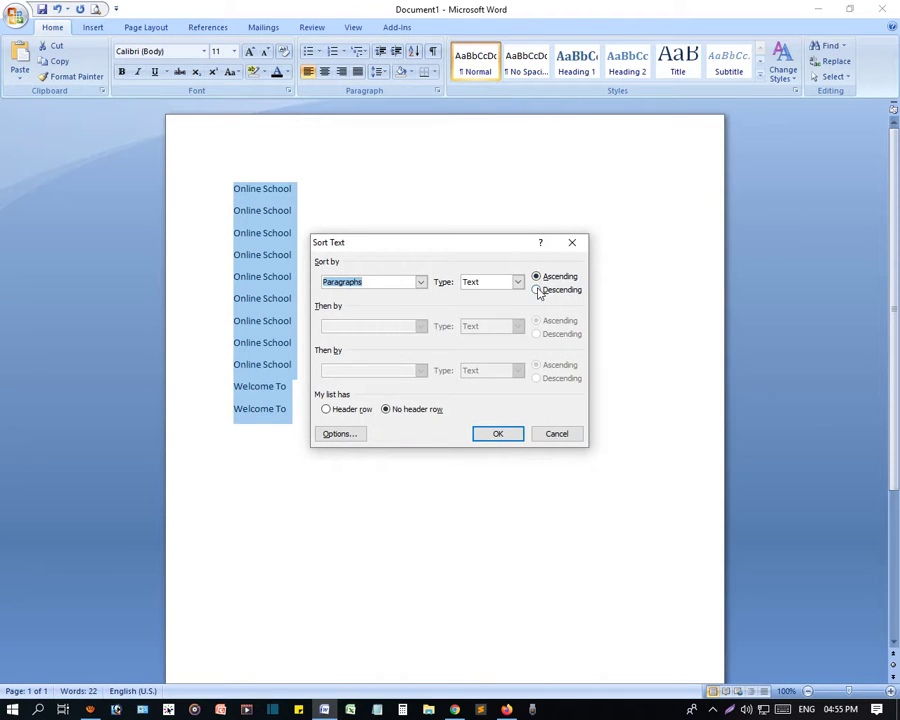
left_click(536, 289)
left_click(498, 436)
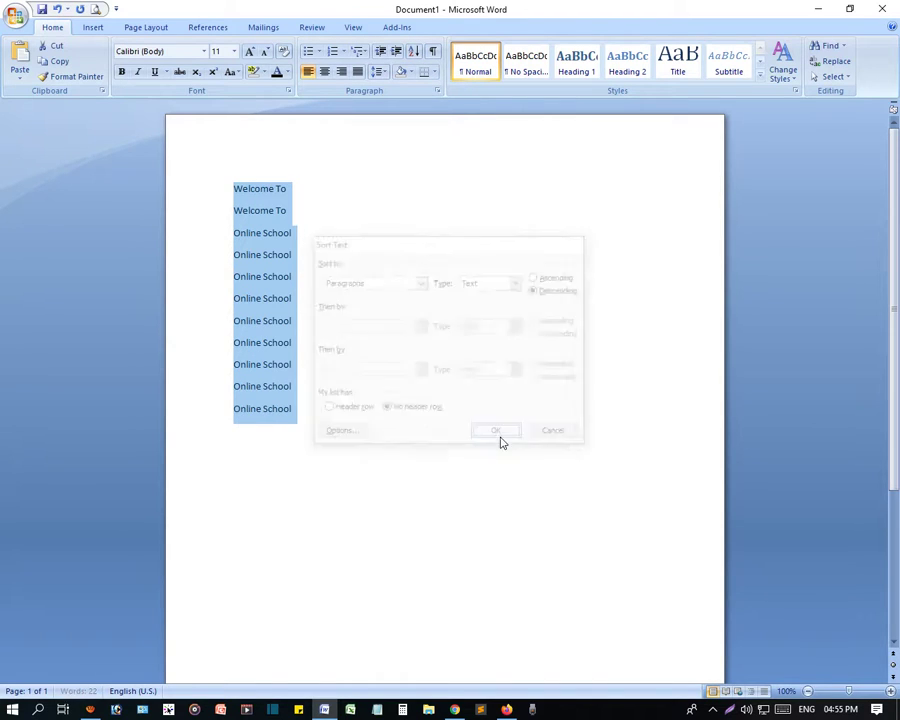
left_click(248, 188)
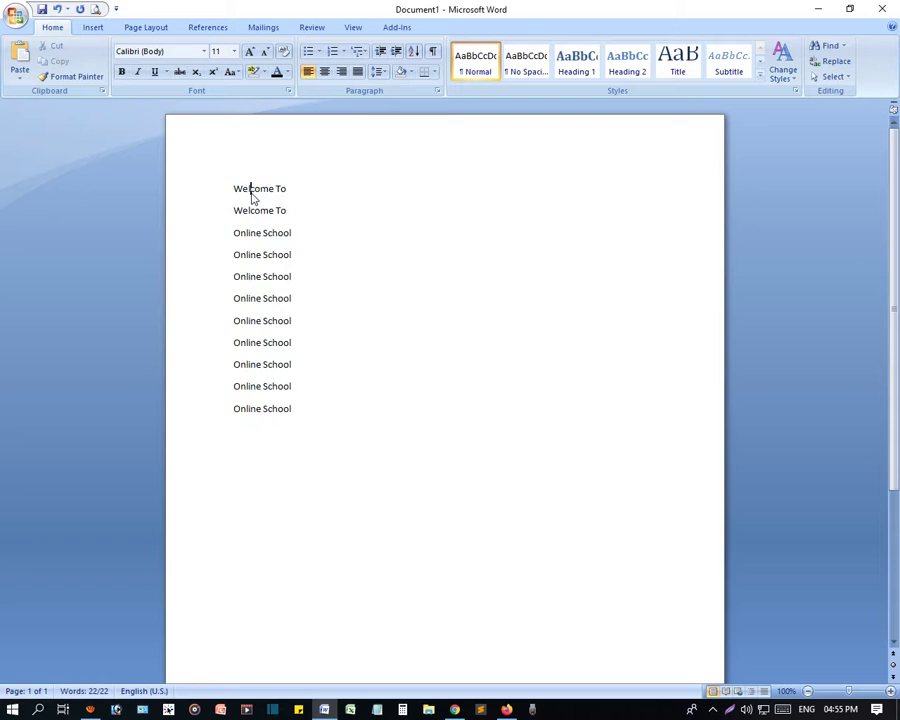
left_click_drag(248, 188, 235, 190)
left_click(237, 210)
left_click_drag(296, 211, 239, 190)
left_click(302, 390)
Step: Shade the first "Welcome To" line with a custom light green color
triple_click(298, 195)
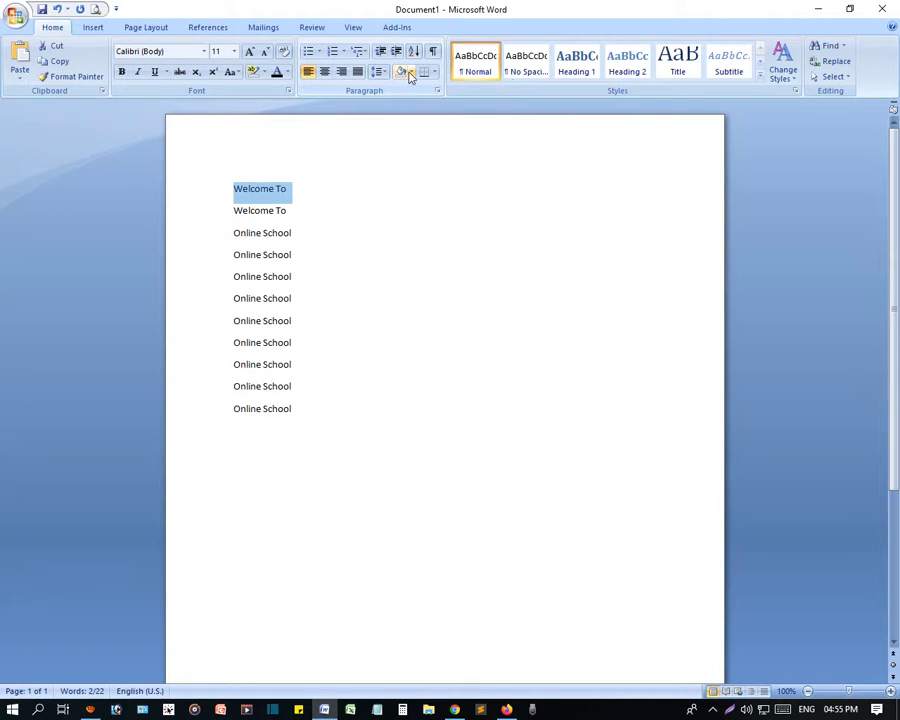
left_click(409, 73)
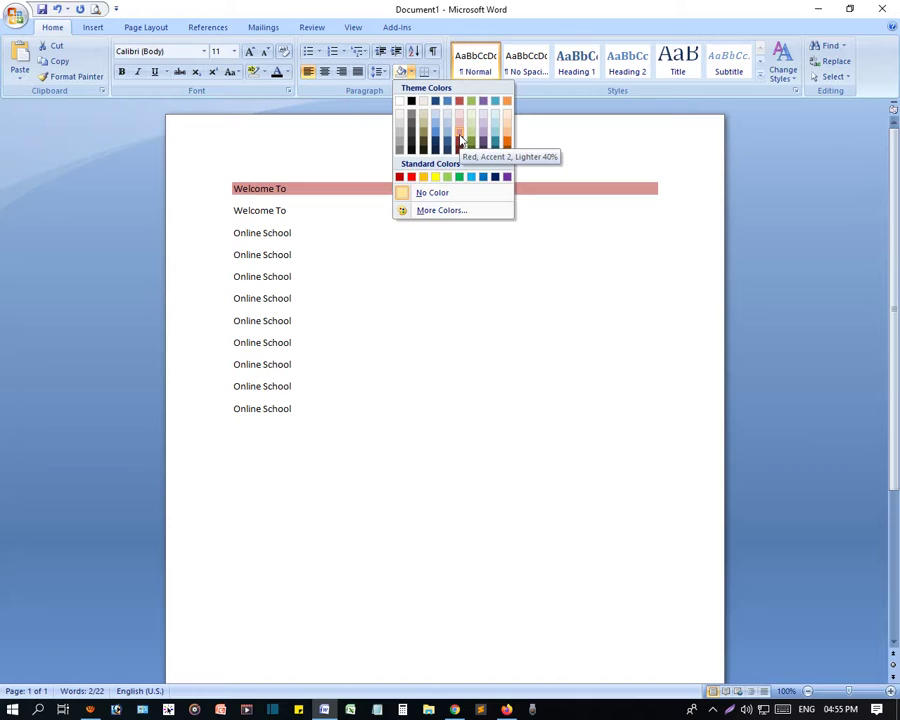
left_click(426, 212)
left_click(371, 337)
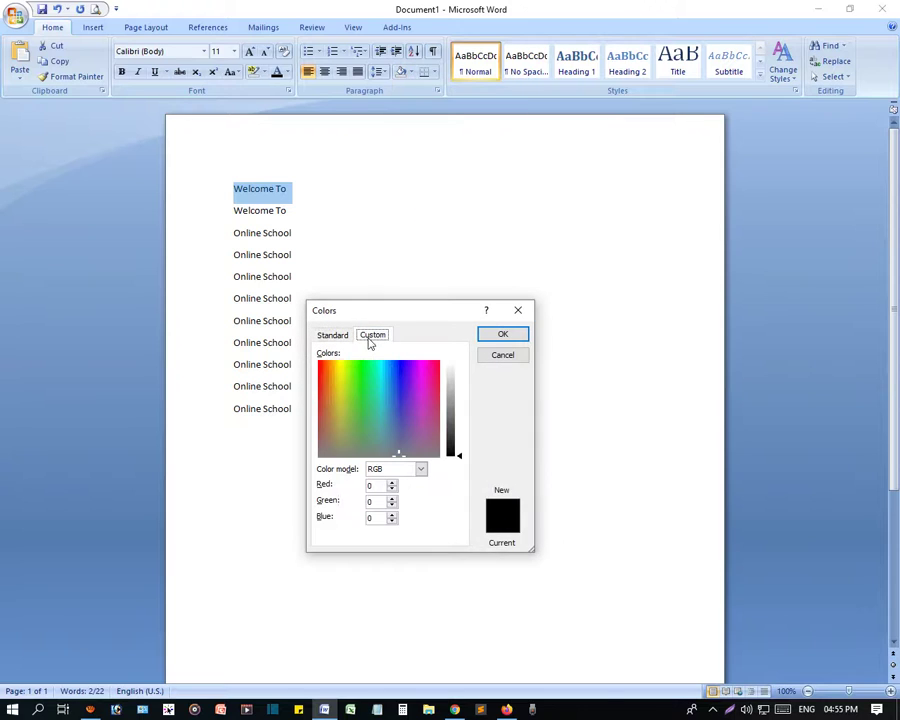
left_click(353, 391)
left_click(451, 398)
left_click(498, 337)
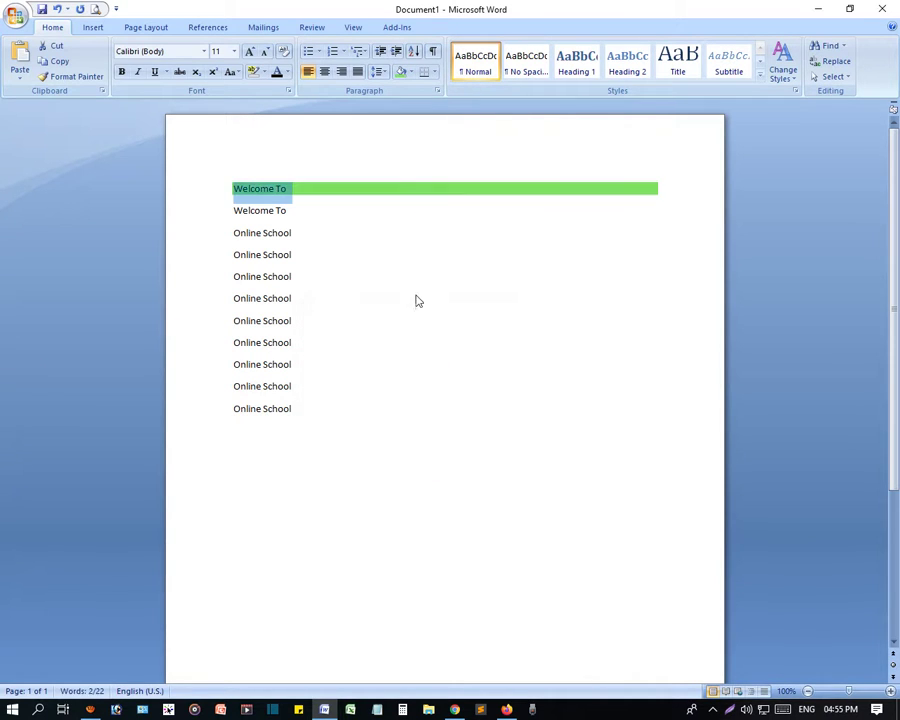
left_click(360, 198)
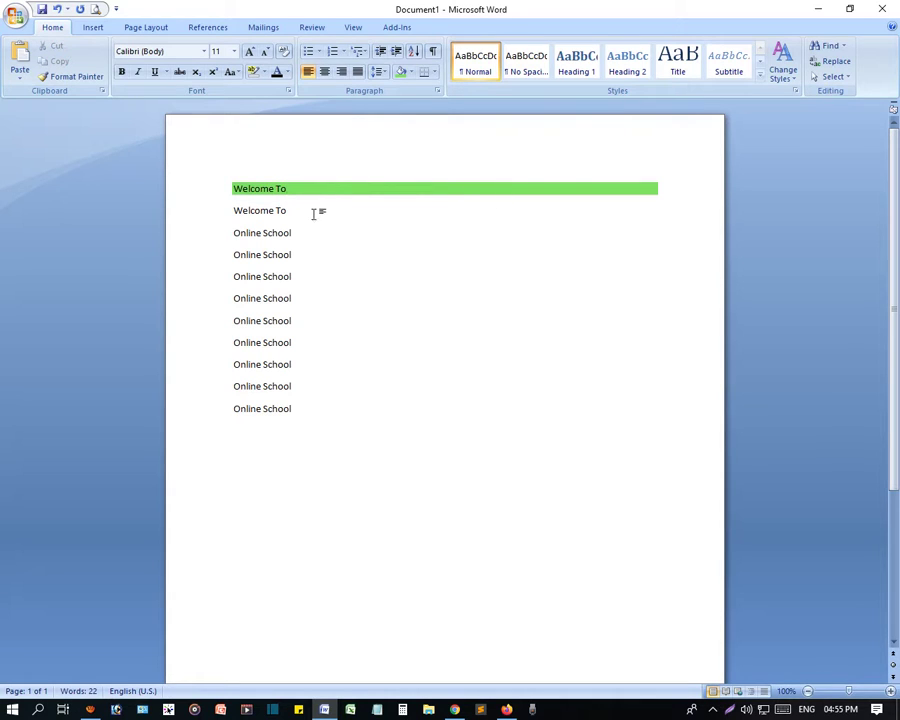
Step: Apply all borders to the second "Welcome To" line and undo the change
left_click_drag(308, 211, 231, 210)
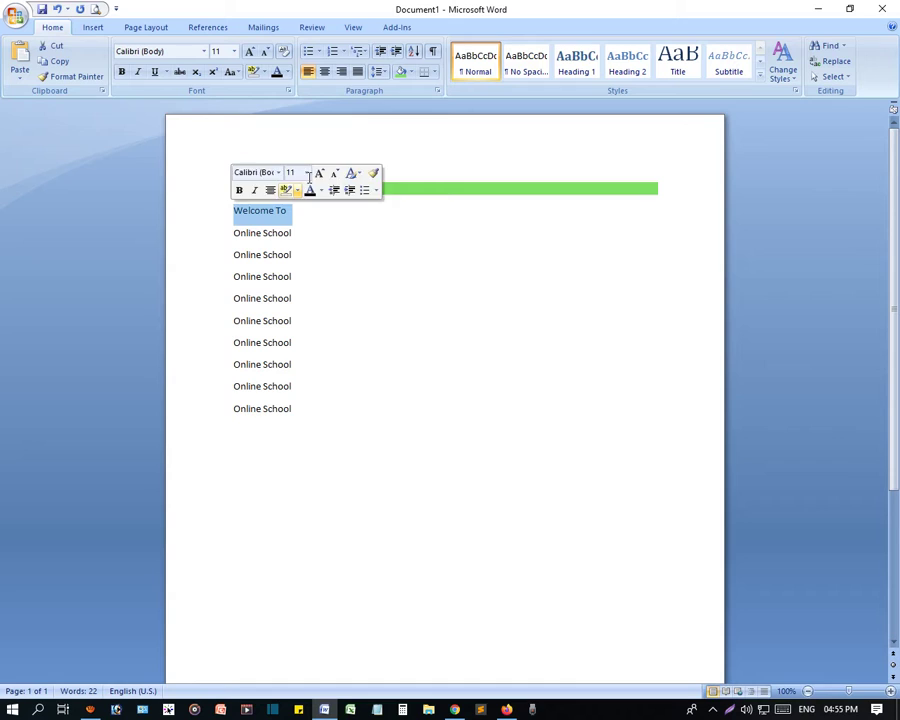
left_click(431, 74)
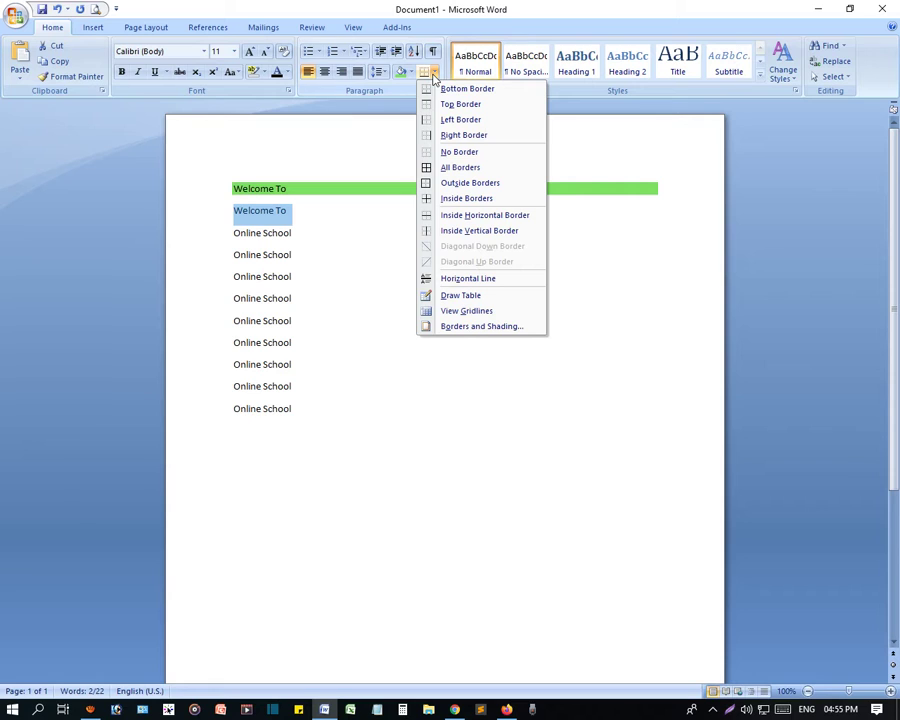
left_click(455, 170)
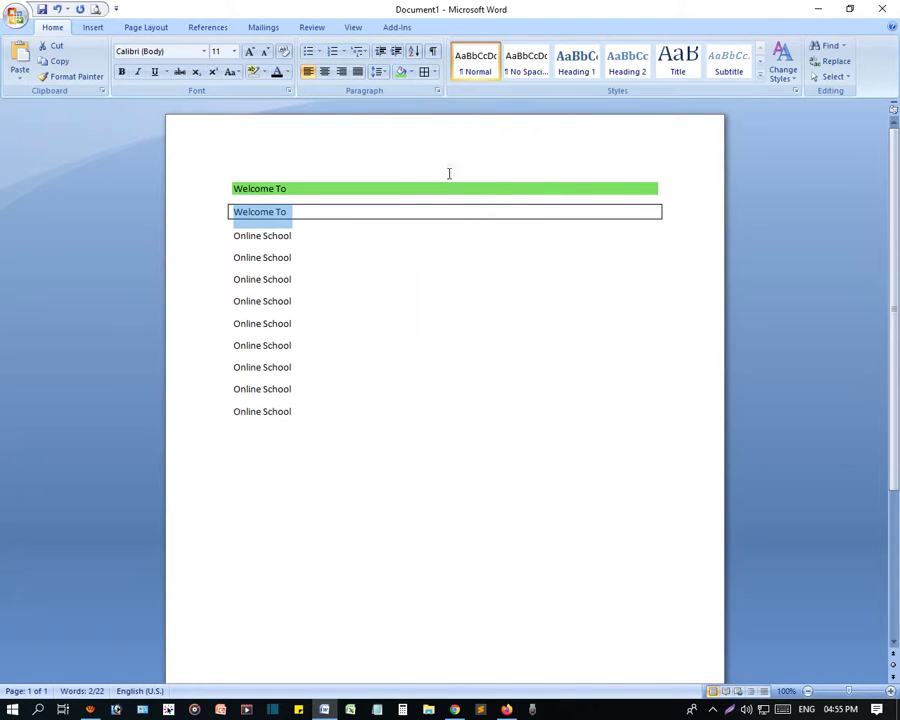
left_click(294, 215)
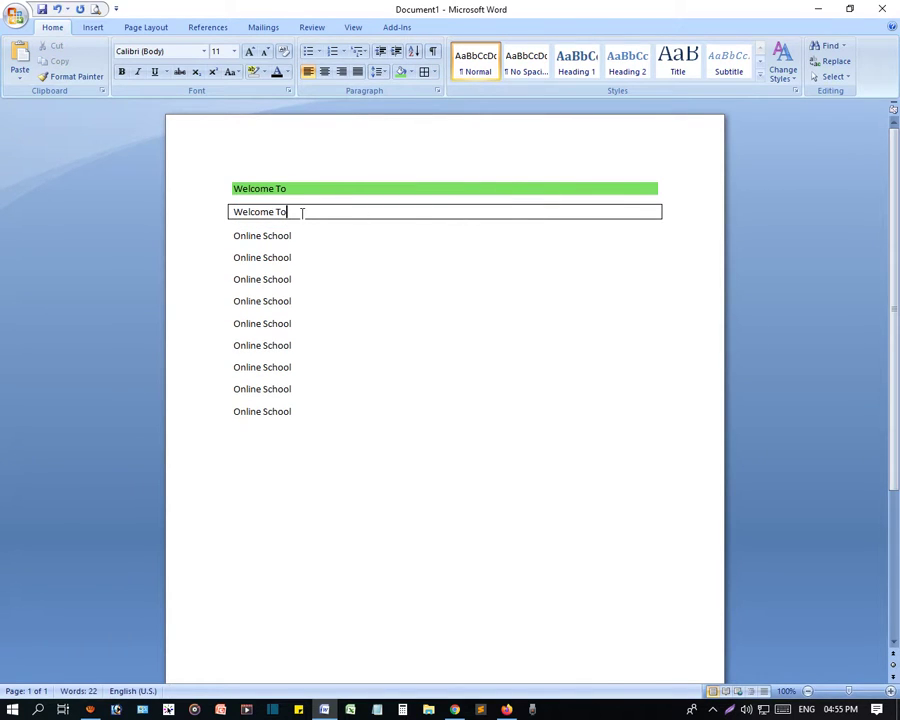
key("ctrl+z")
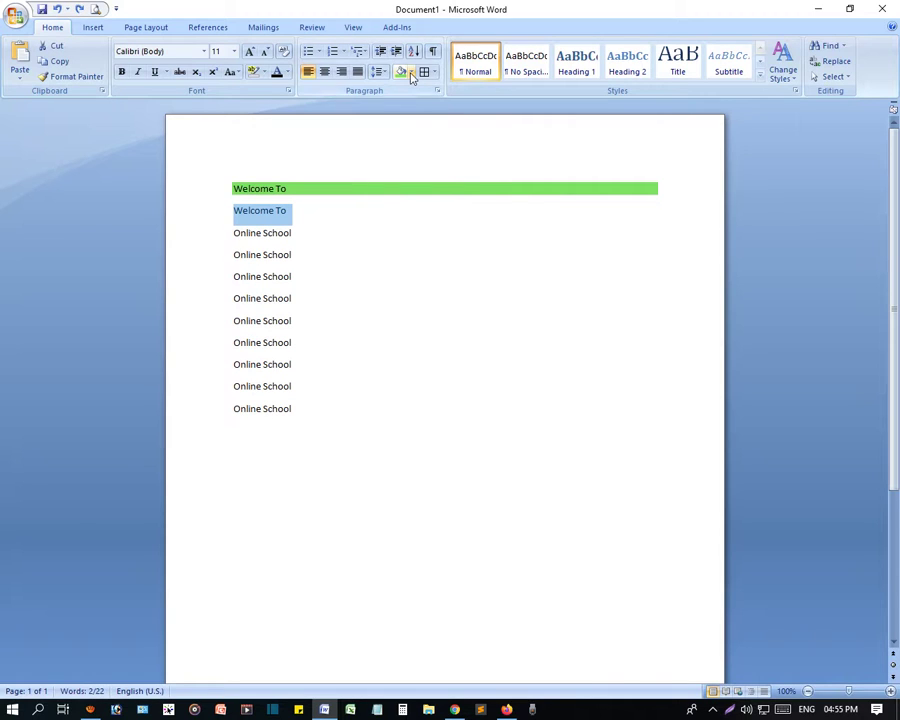
Step: Apply only a right border to the second "Welcome To" line and undo it
left_click(410, 74)
left_click(434, 72)
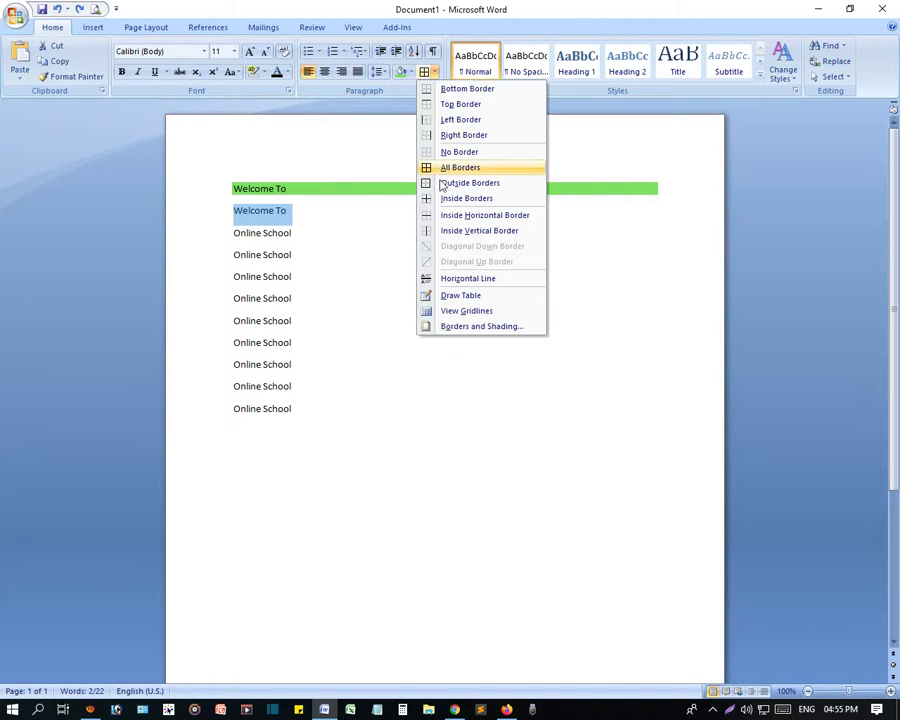
left_click(450, 136)
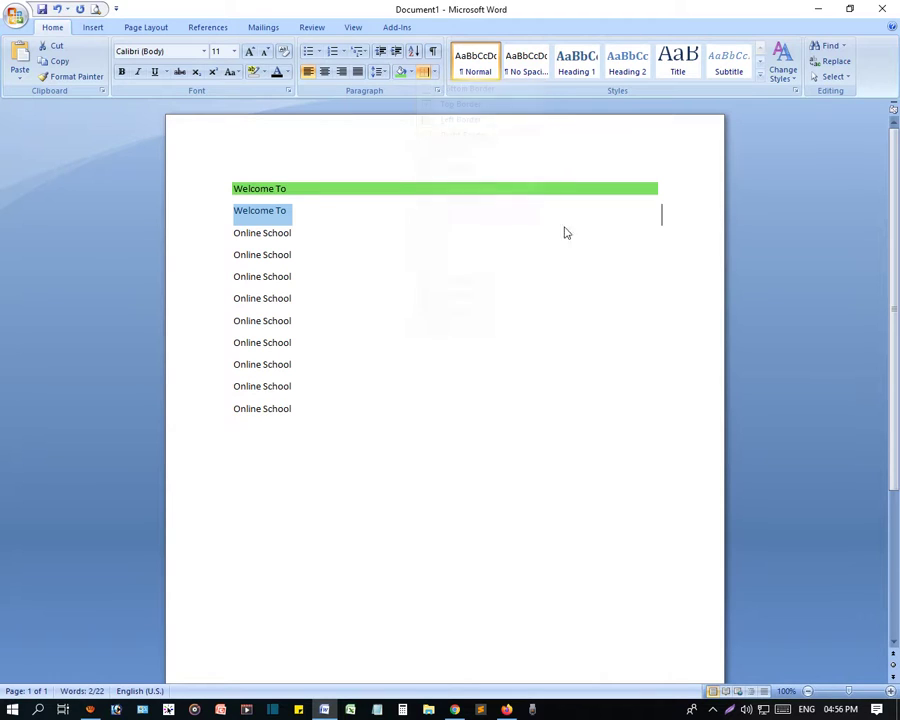
left_click(648, 215)
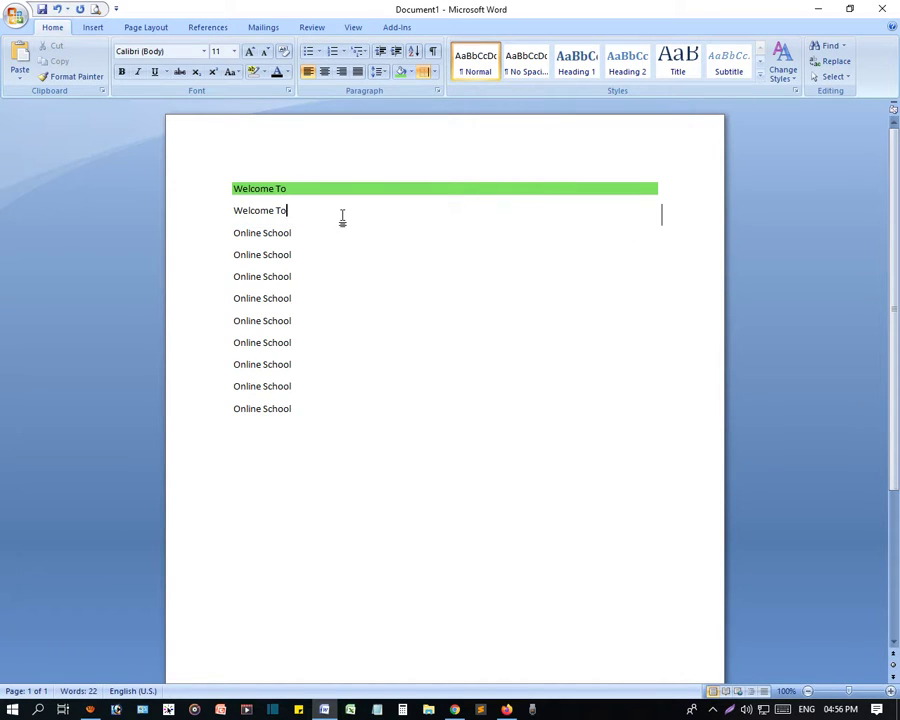
key("ctrl+z")
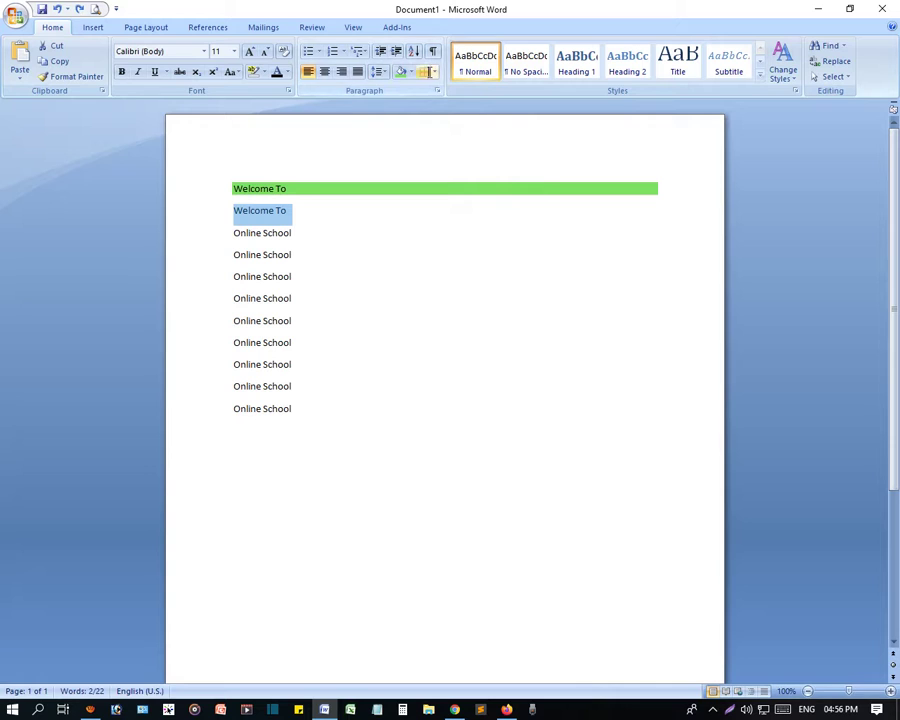
Step: Add a top border to the second "Welcome To" line and center its text
left_click(430, 72)
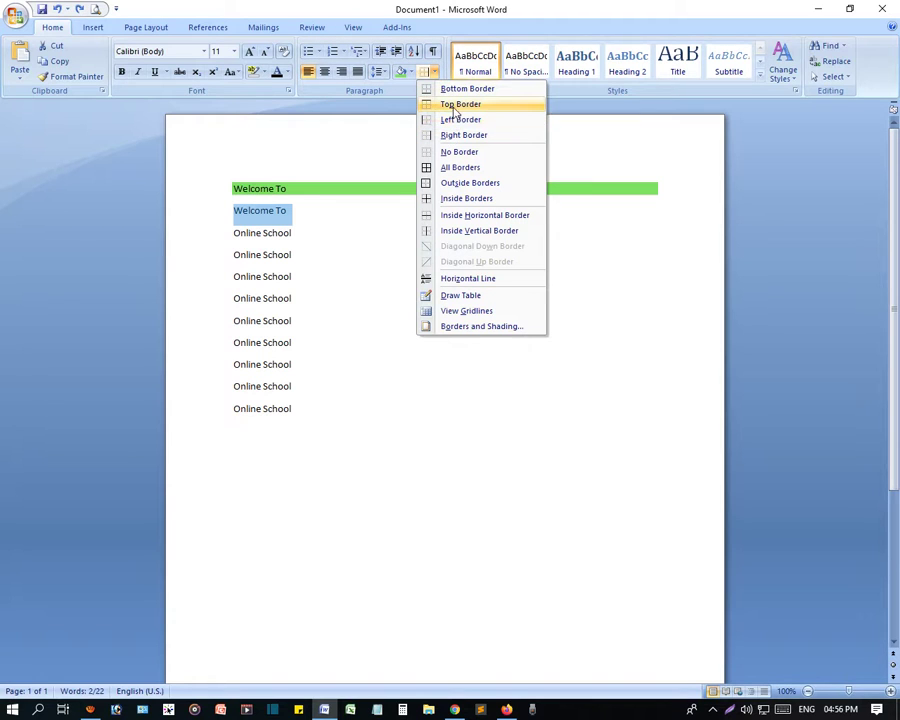
left_click(456, 106)
left_click(286, 220)
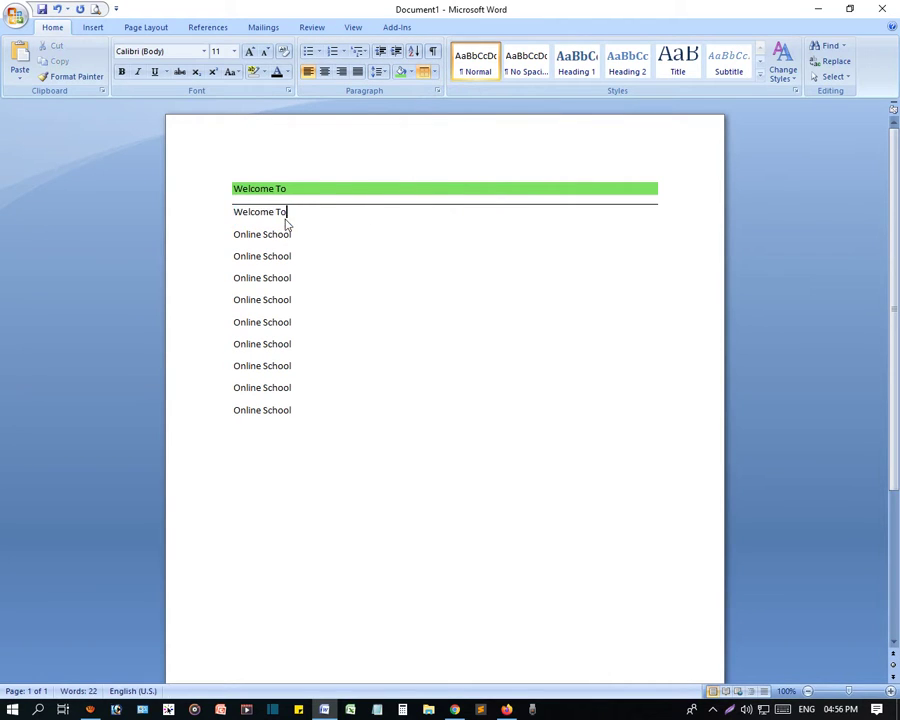
left_click(324, 72)
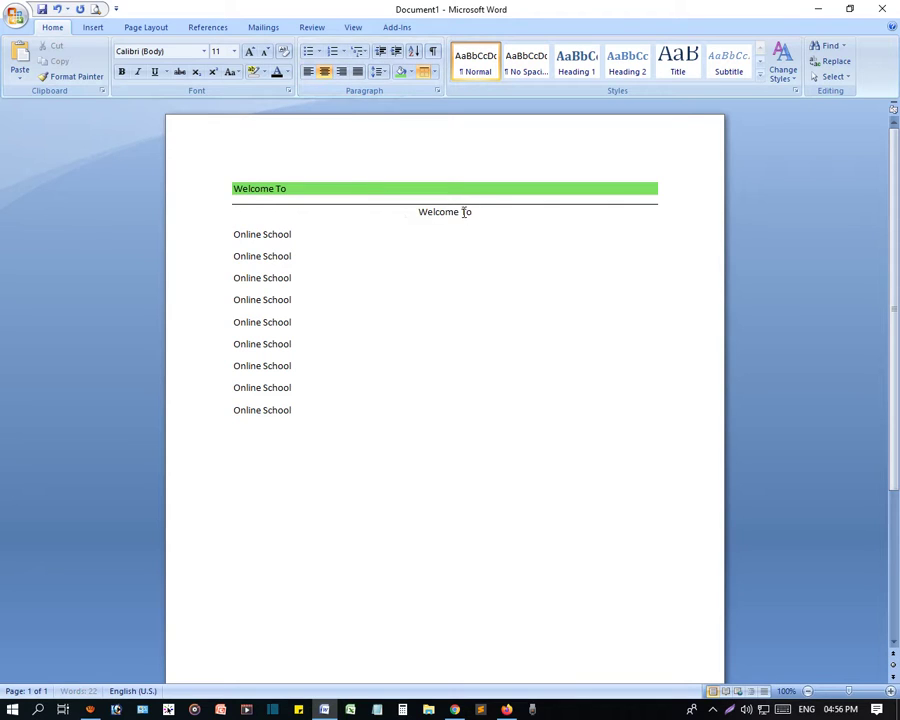
Step: Add a bottom border to the centered "Welcome To" line
left_click_drag(464, 211, 403, 216)
left_click(378, 219)
mouse_move(485, 211)
left_mouse_down()
mouse_move(424, 213)
mouse_move(471, 213)
left_mouse_up()
left_click(406, 214)
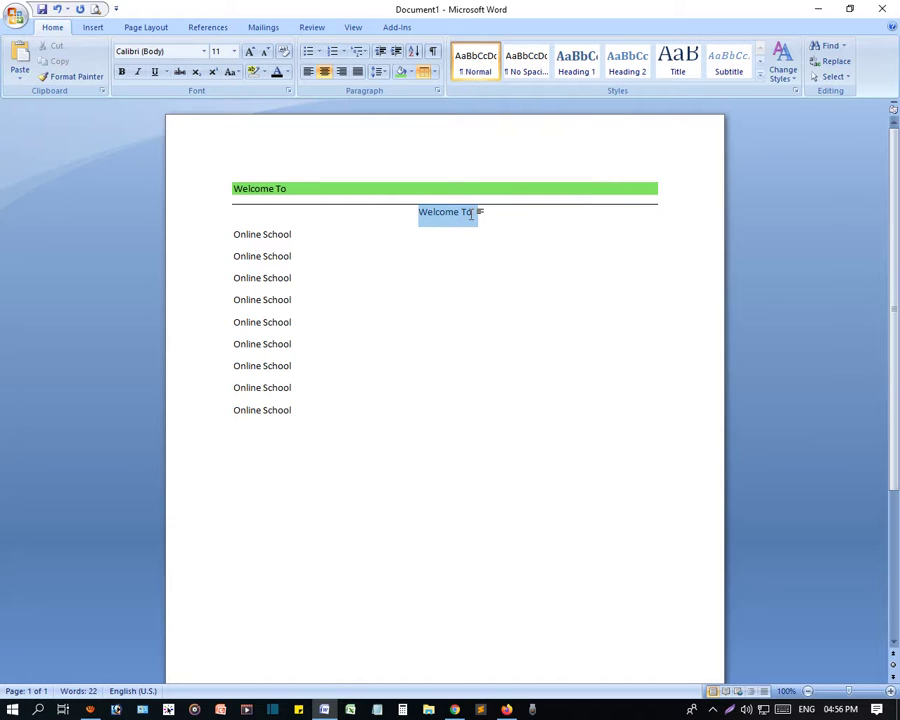
left_click(433, 72)
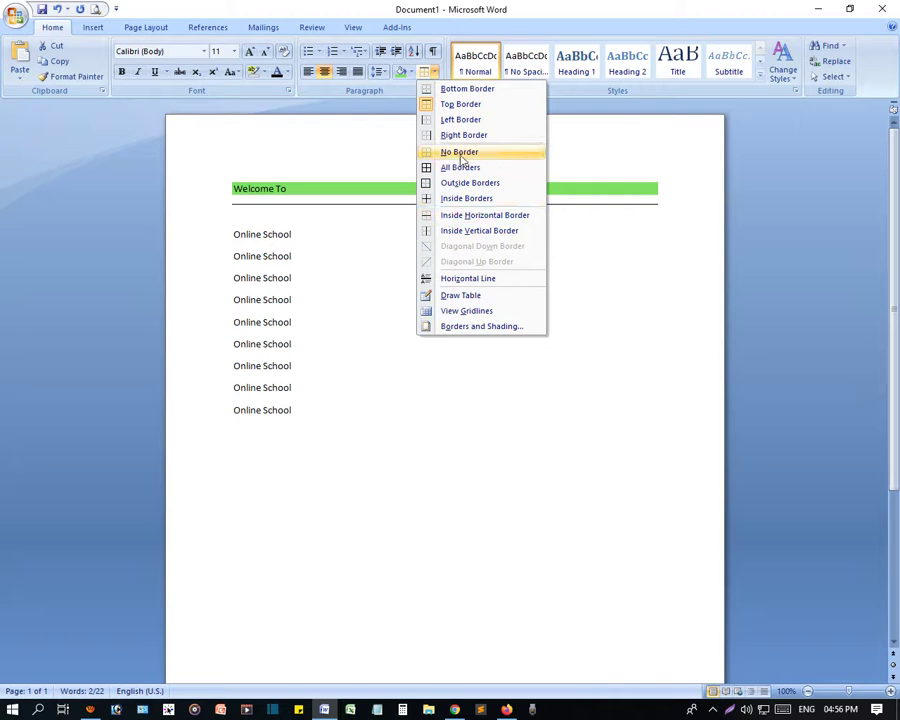
left_click(455, 90)
left_click(434, 216)
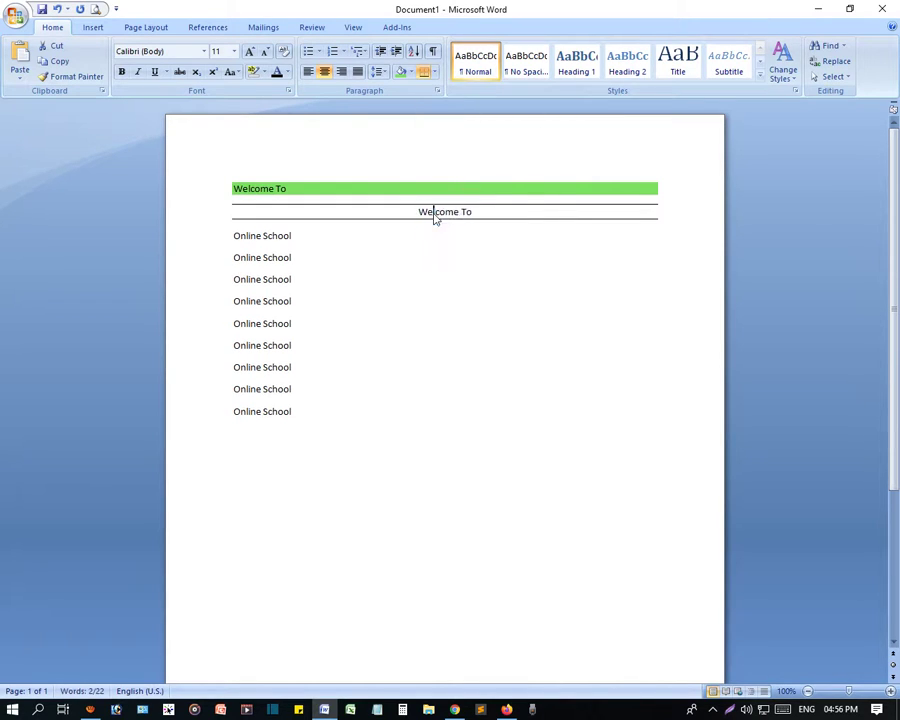
left_click_drag(482, 211, 408, 207)
left_click(440, 212)
left_click_drag(478, 208, 402, 201)
left_click(331, 268)
left_click_drag(323, 412, 220, 244)
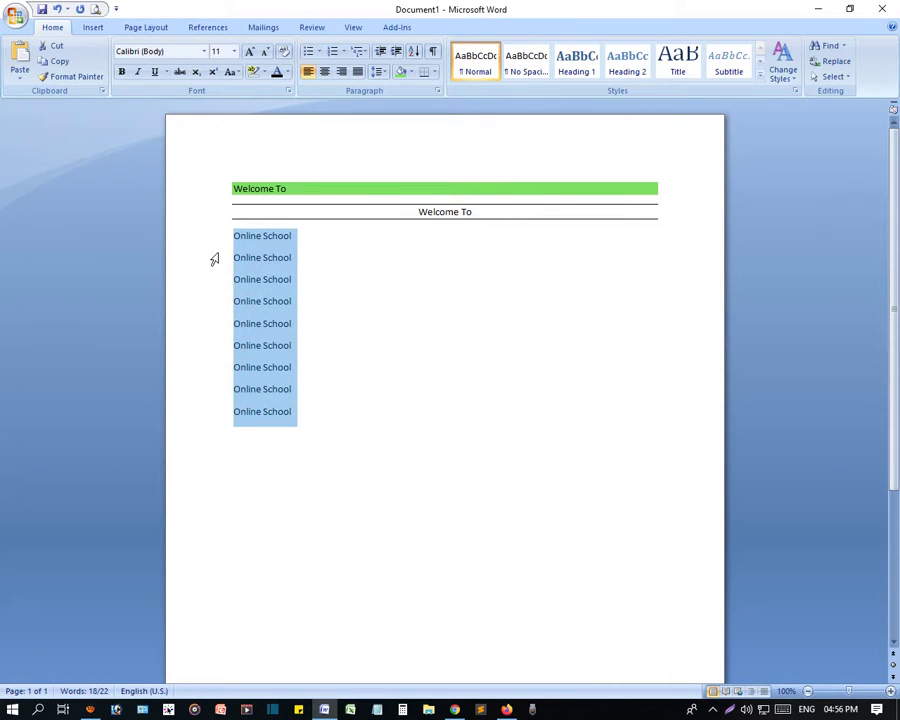
left_click(297, 305)
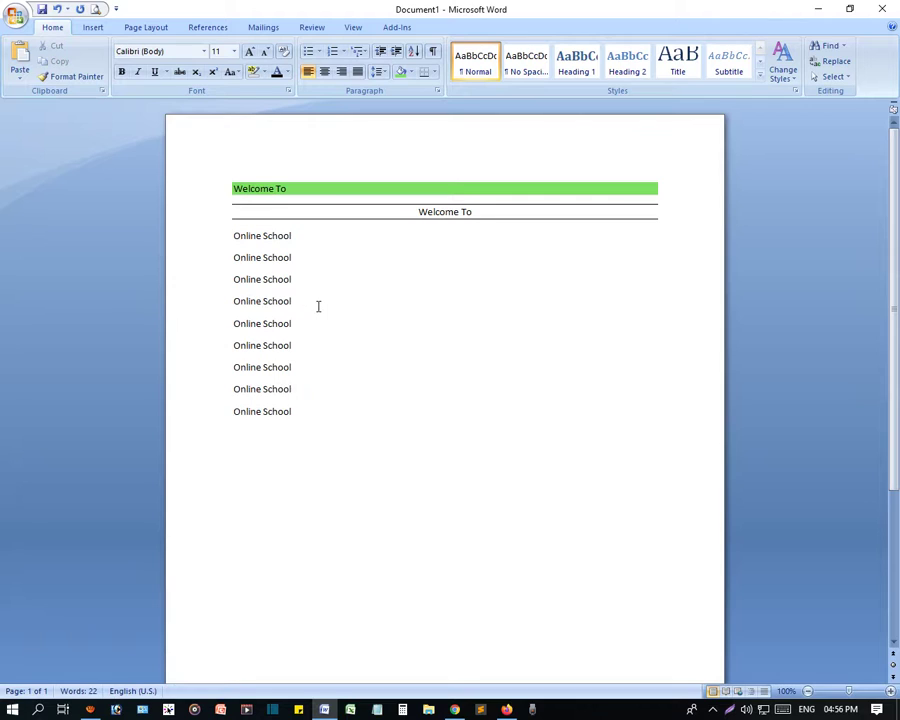